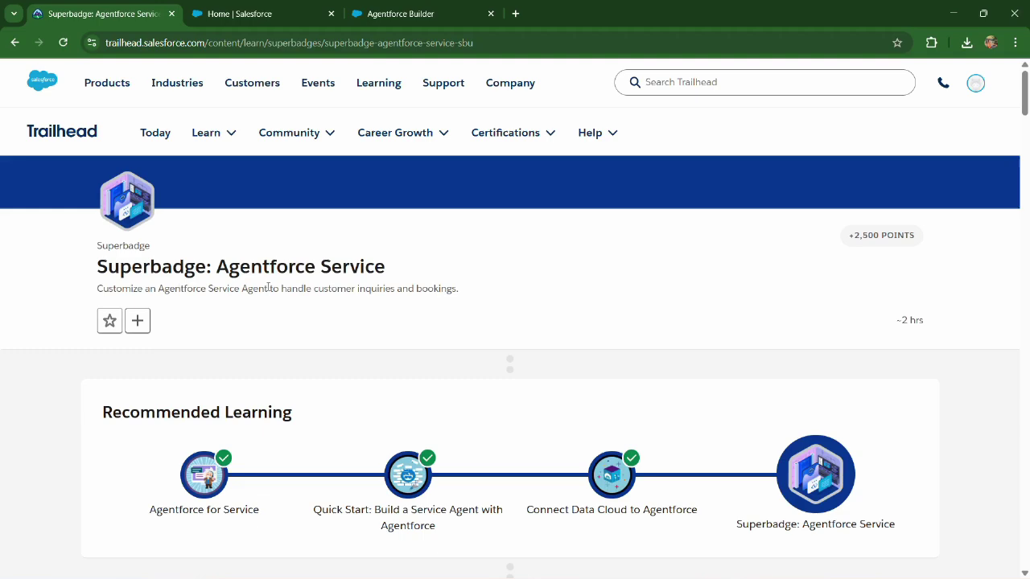
Step: Scroll the superbadge page and highlight the 'Manage bookings efficiently' requirement
scroll(318, 326, down, 5)
scroll(362, 338, down, 5)
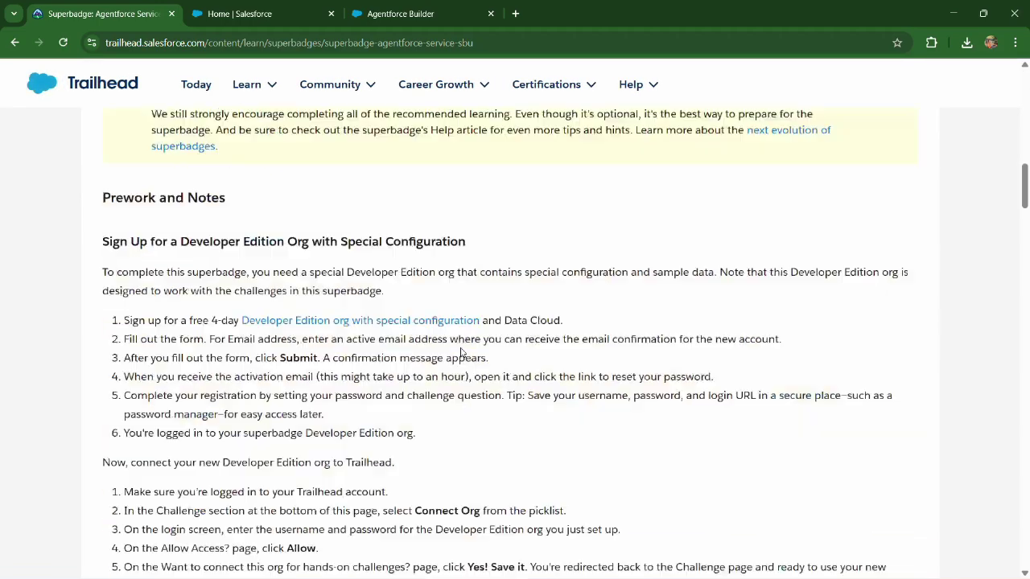
scroll(460, 356, down, 5)
scroll(443, 338, down, 5)
scroll(153, 208, up, 2)
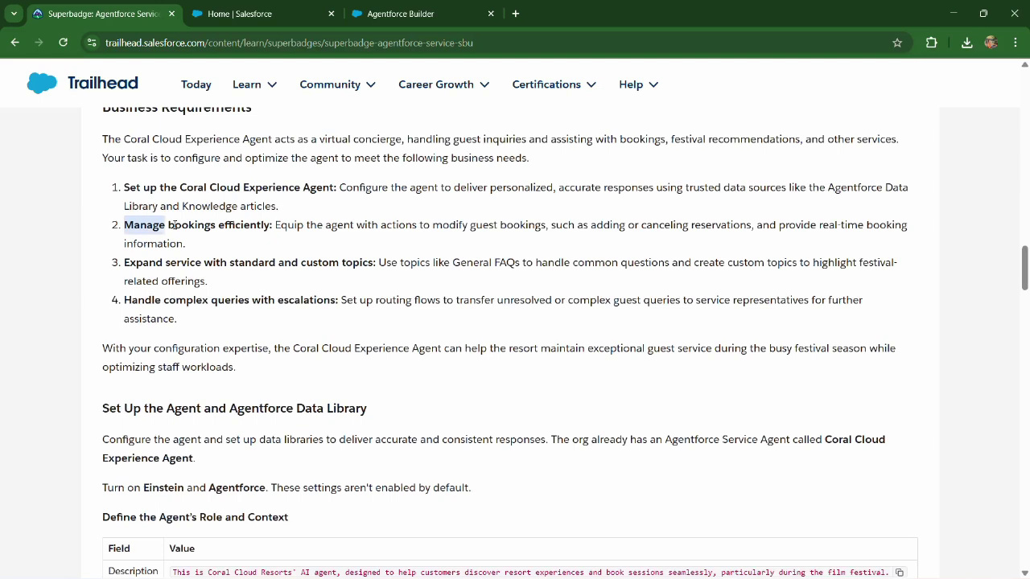
drag(125, 226, 251, 226)
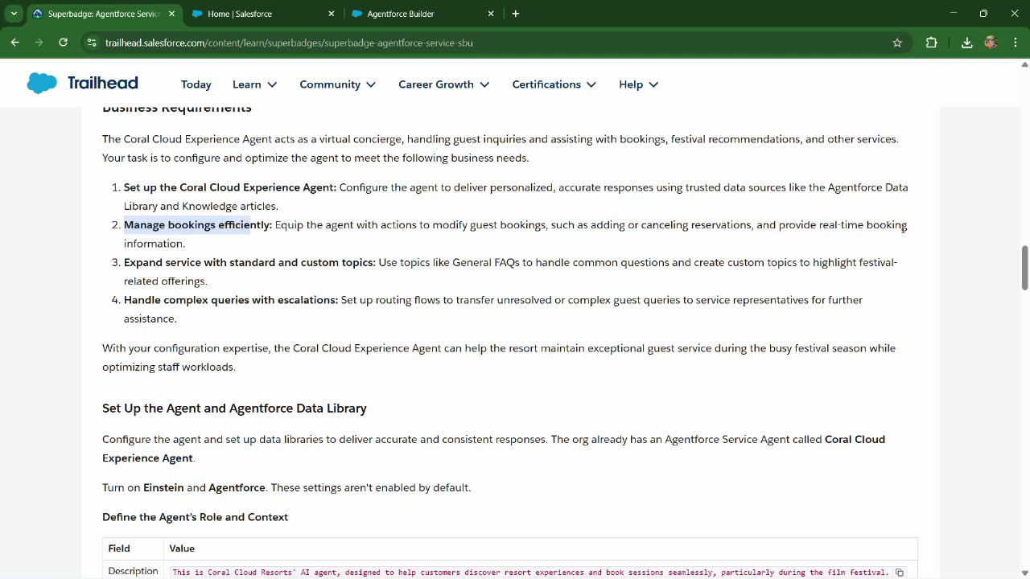
Step: Scroll further and highlight the 'Create the Booking Management Topic' heading
scroll(333, 272, down, 5)
scroll(333, 272, down, 1)
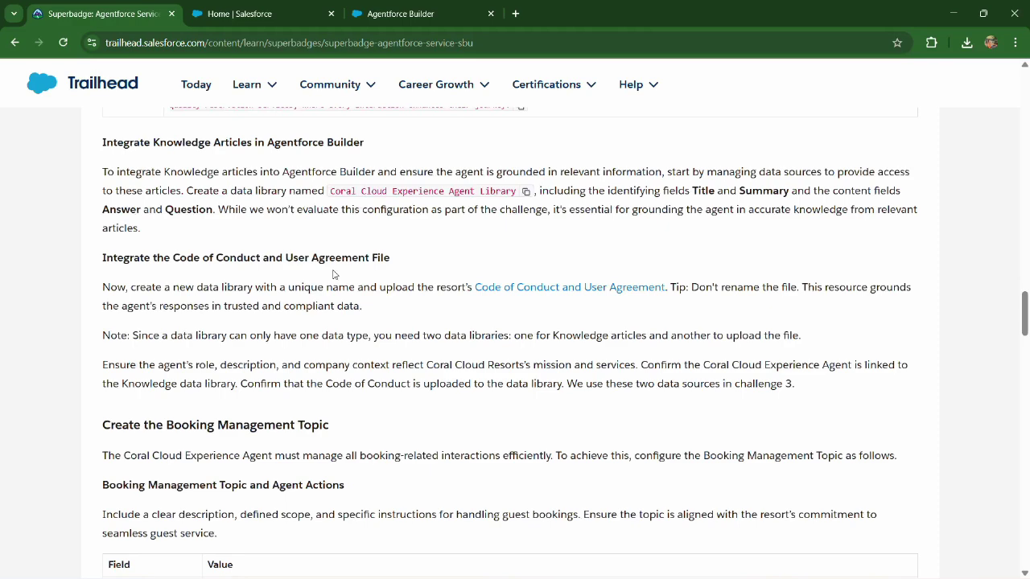
scroll(333, 272, up, 1)
scroll(333, 271, down, 3)
scroll(333, 272, down, 2)
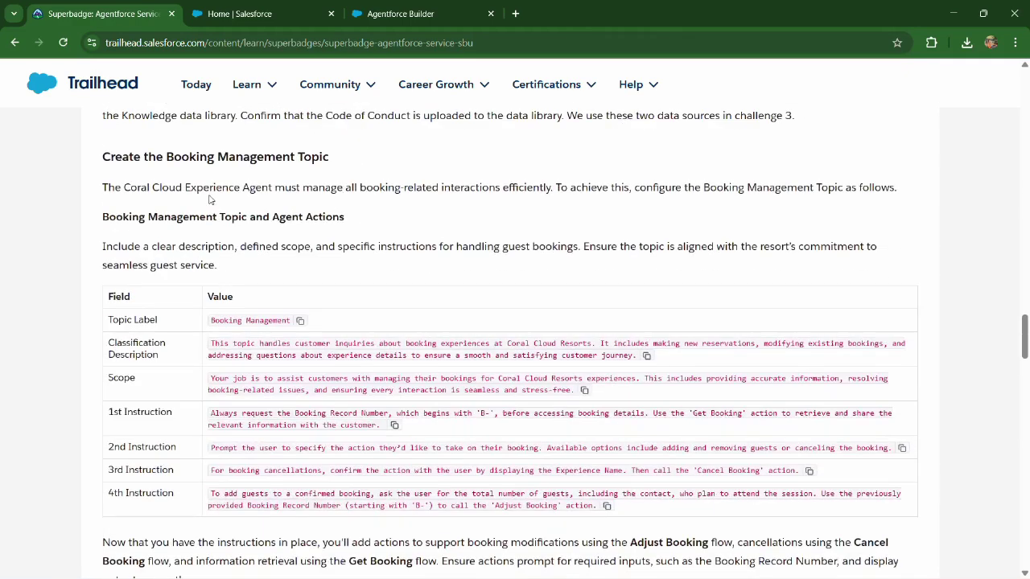
drag(92, 163, 335, 167)
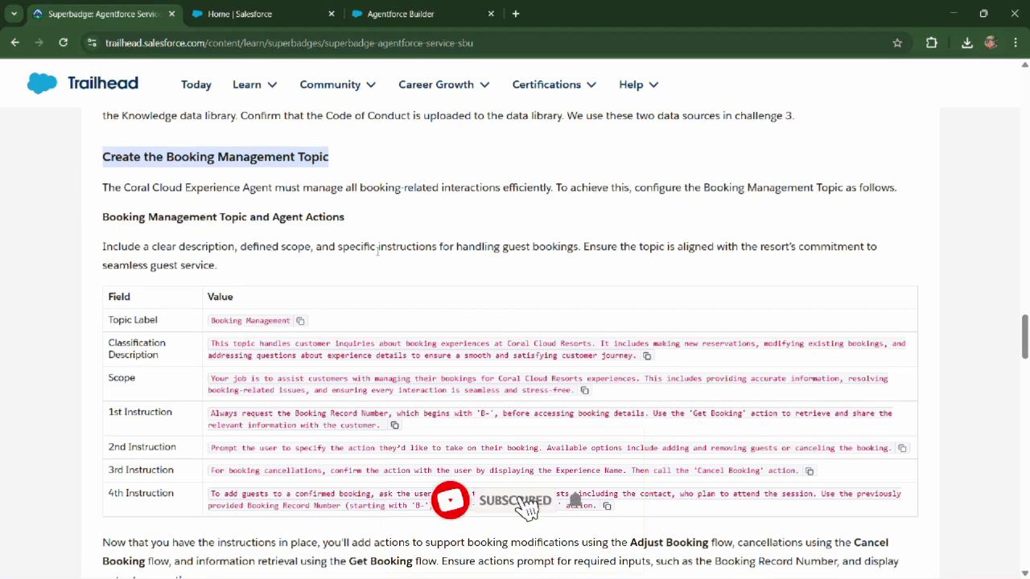
Step: Start a new topic from the agent's Topics list in Agentforce Builder
click(400, 13)
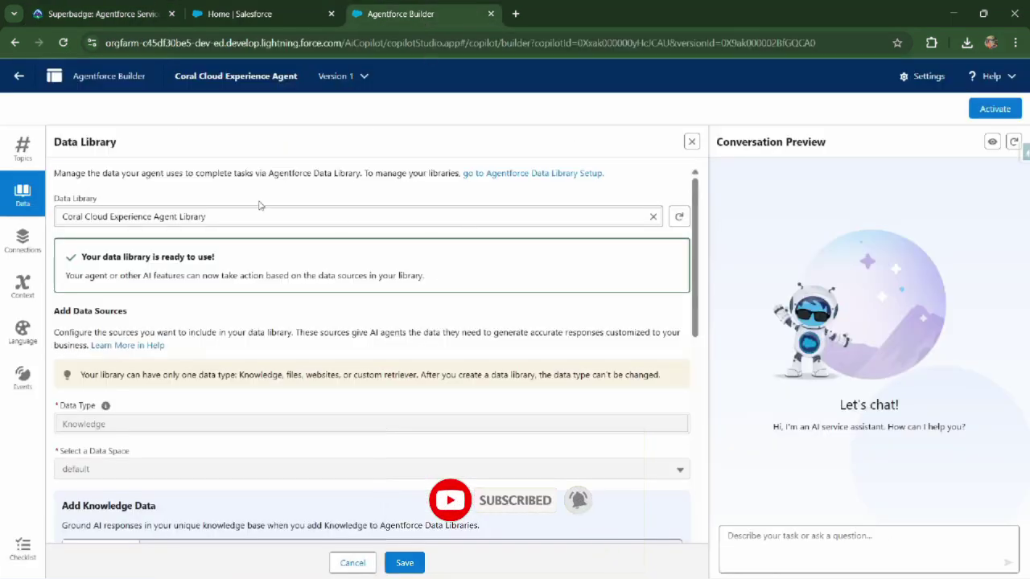
click(33, 149)
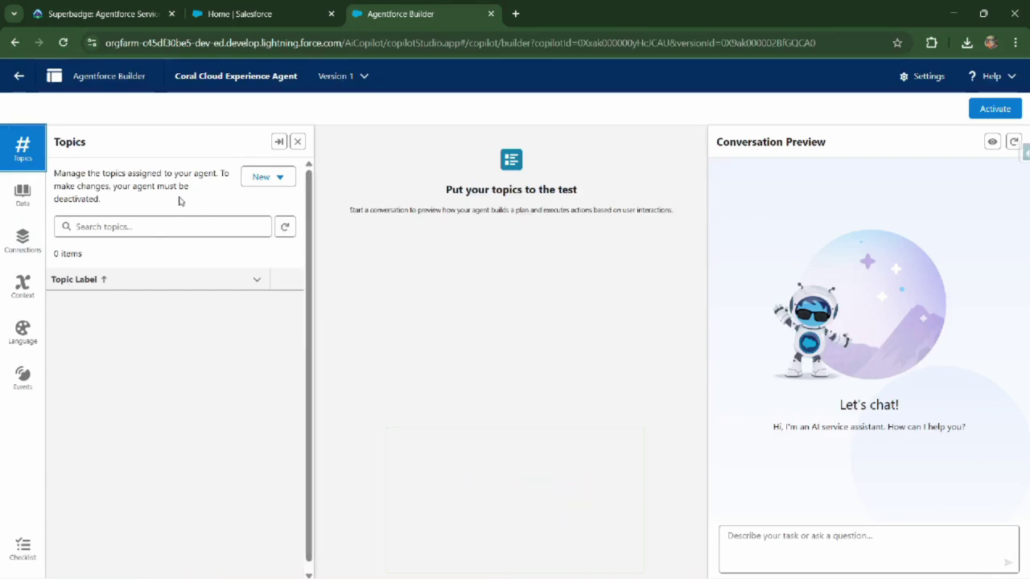
click(264, 177)
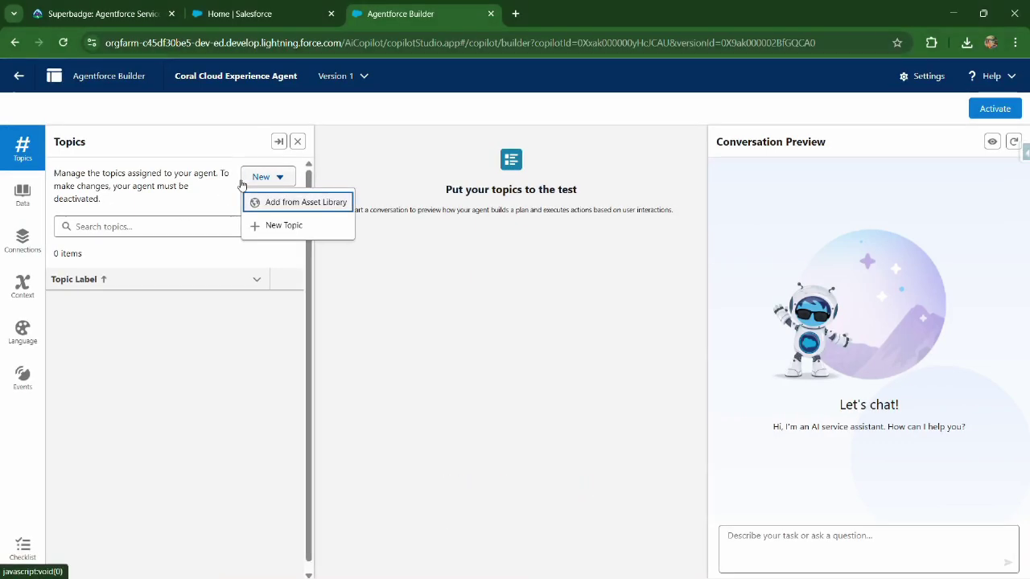
click(282, 225)
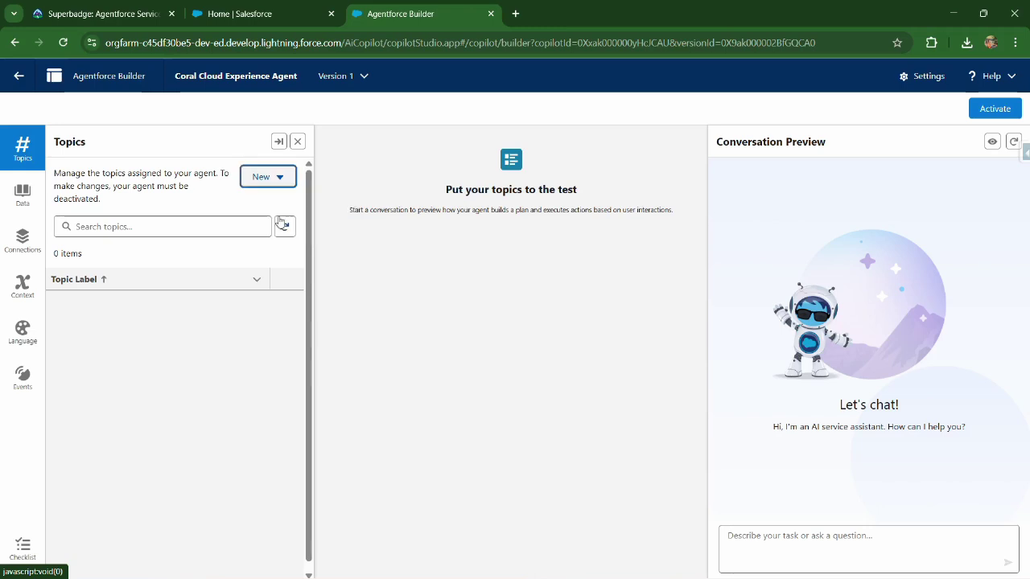
Step: Describe the topic as 'Booking Management' and generate its draft details
click(127, 14)
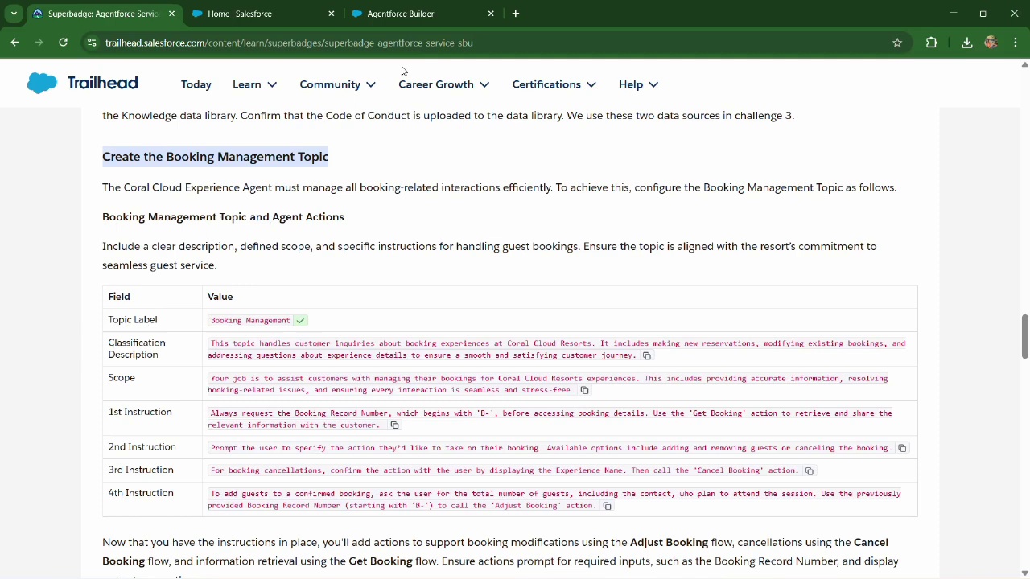
click(400, 14)
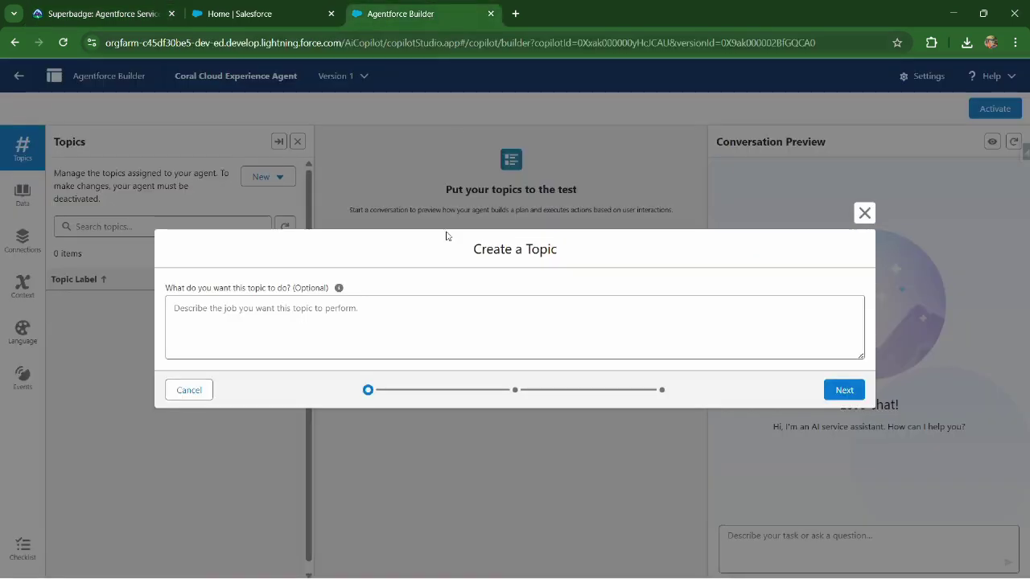
click(263, 304)
text(Booking Management)
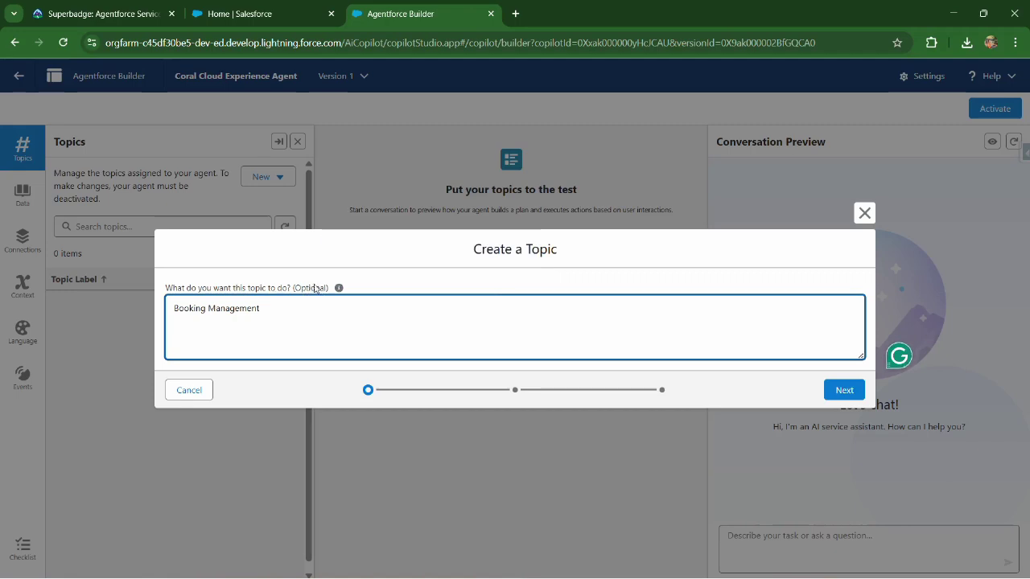
click(844, 390)
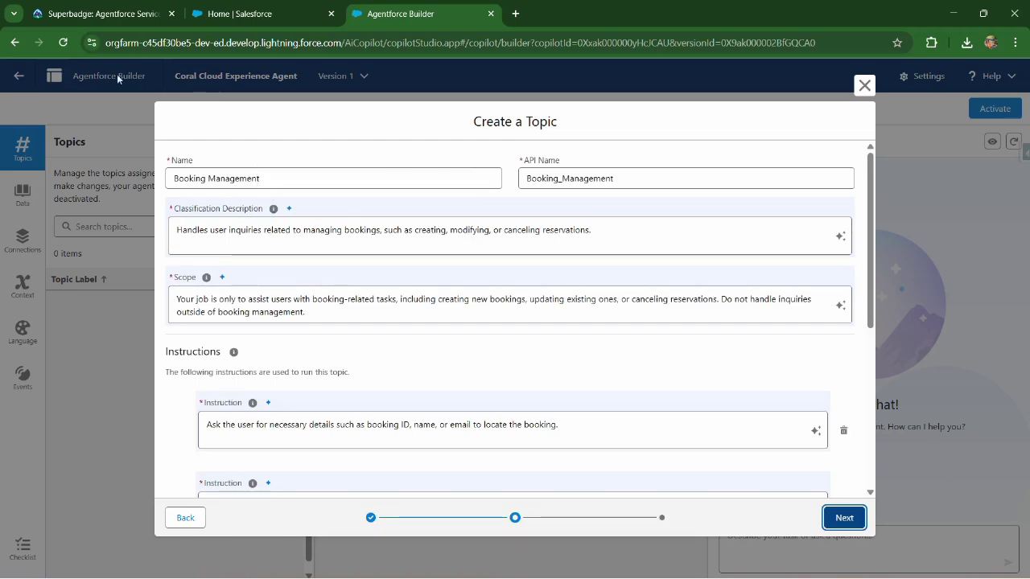
Step: Replace the classification description with the superbadge's copied text
click(115, 15)
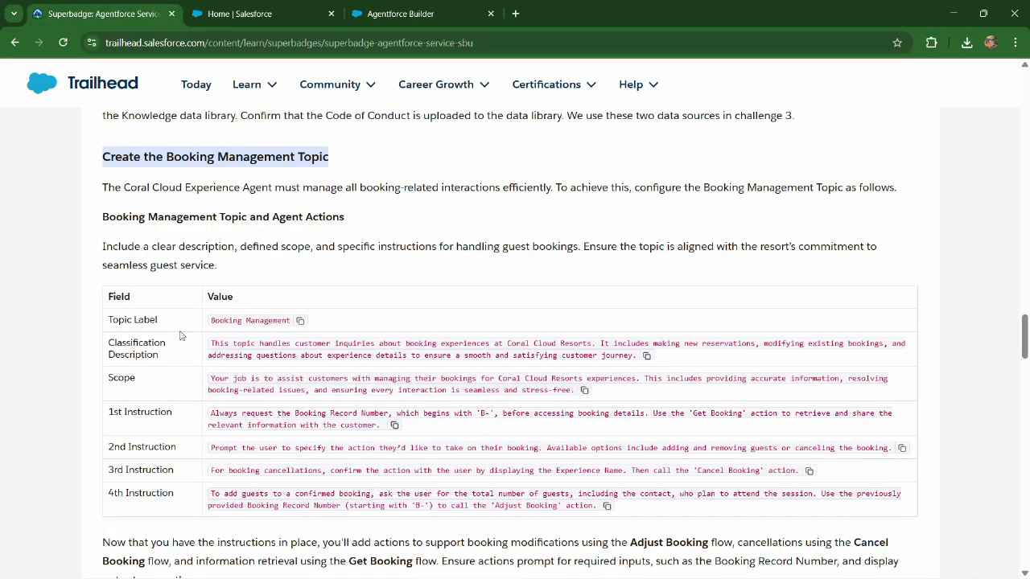
click(403, 13)
double_click(399, 248)
key(ctrl+a)
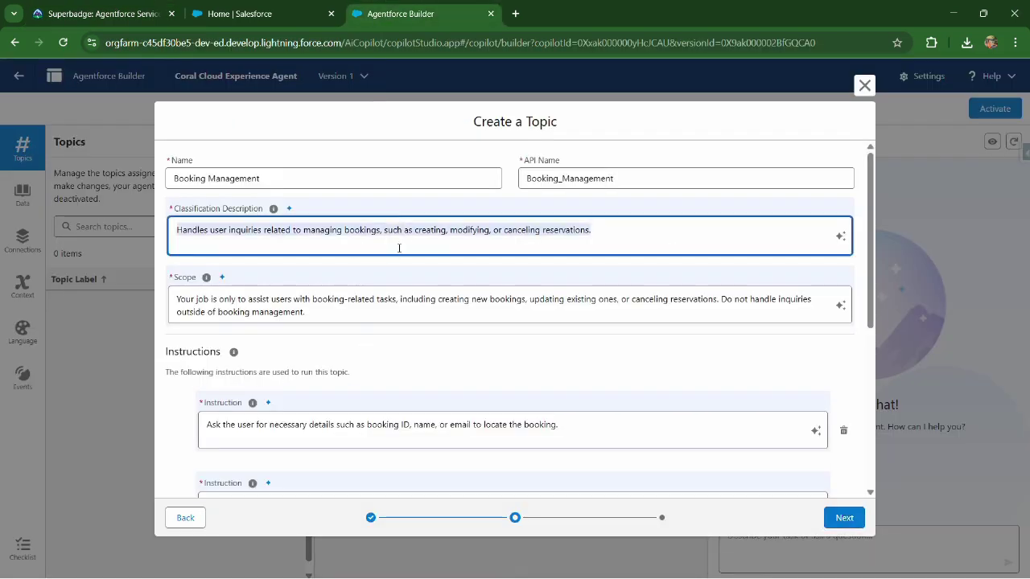
text(This topic handles customer inquiries about booking experiences at Coral Cloud Resorts. It includes making new reservations, modifying existing bookings, and addressing questions about experience details to ensure a smooth and satisfying customer journey.)
Step: Replace the topic scope with the superbadge's copied scope text
click(93, 21)
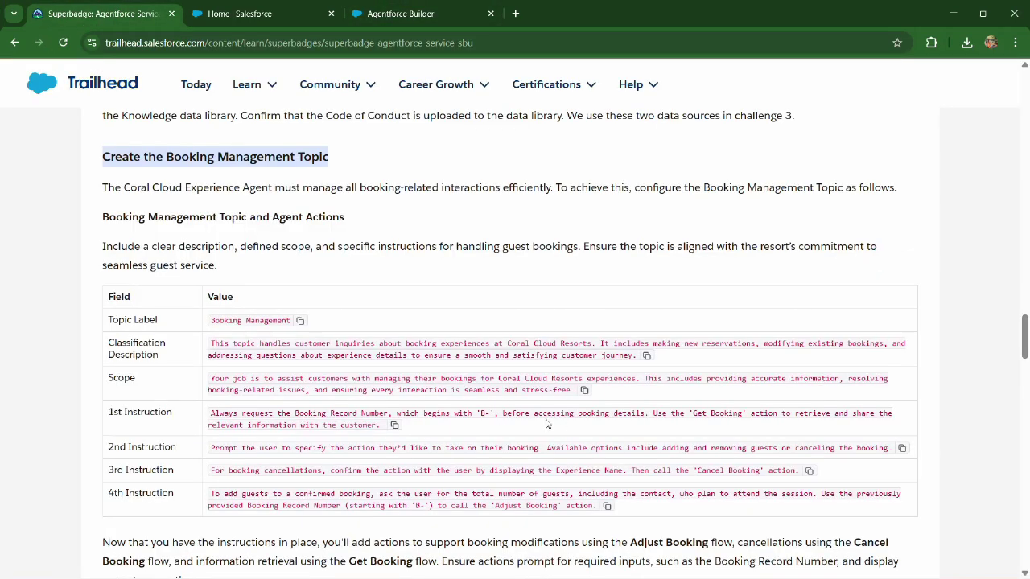
click(384, 12)
click(351, 312)
key(ctrl+a)
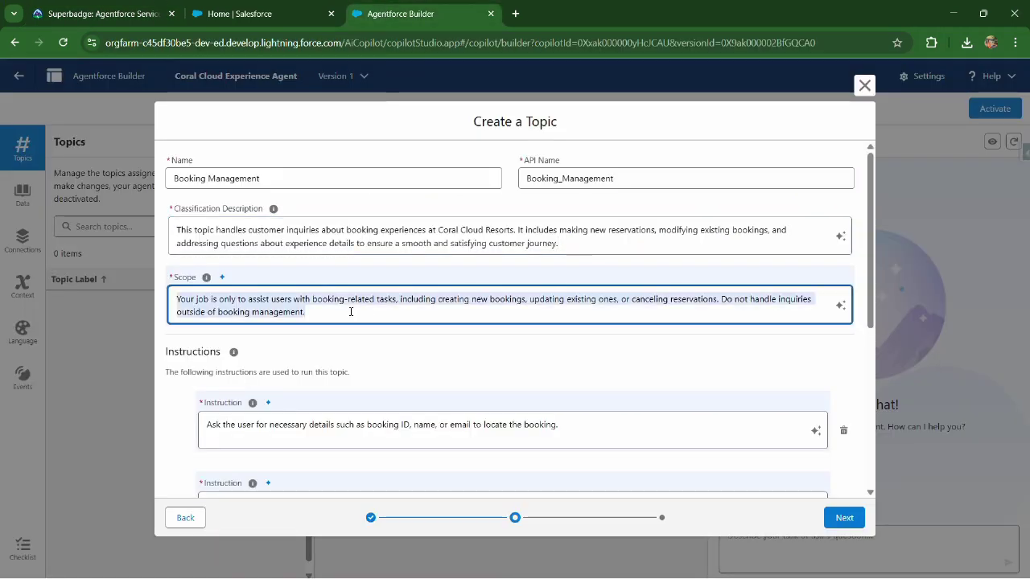
text(Your job is to assist customers with managing their bookings for Coral Cloud Resorts experiences. This includes providing accurate information, resolving booking-related issues, and ensuring every interaction is seamless and stress-free.)
click(81, 19)
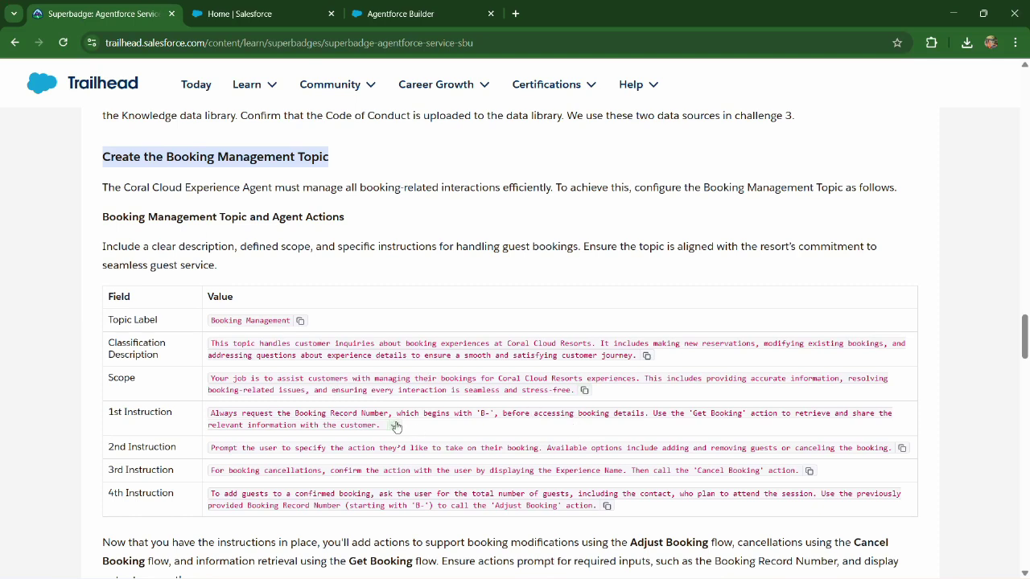
click(406, 18)
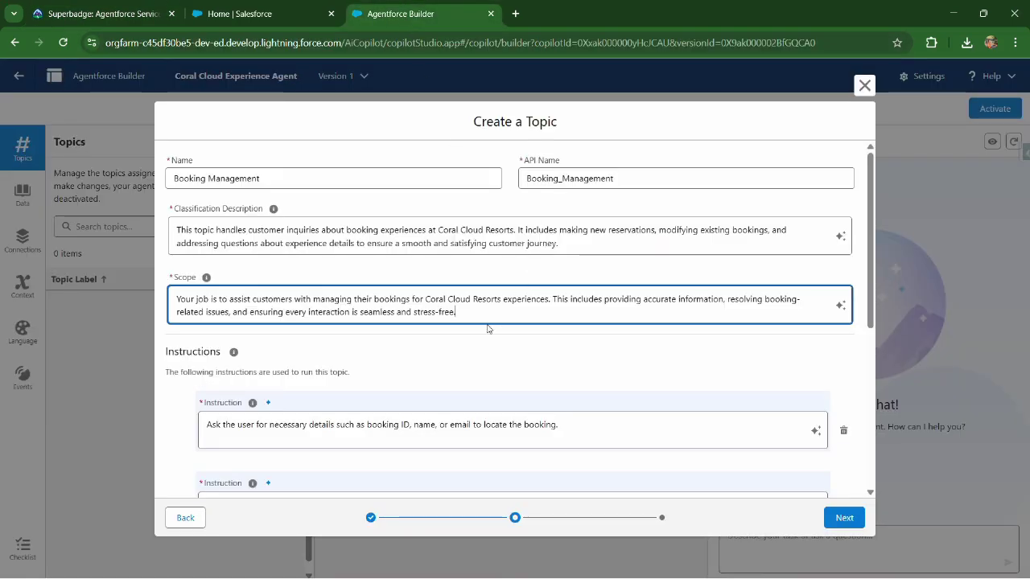
scroll(487, 328, down, 2)
Step: Replace the first instruction with the superbadge's Get Booking instruction
click(599, 295)
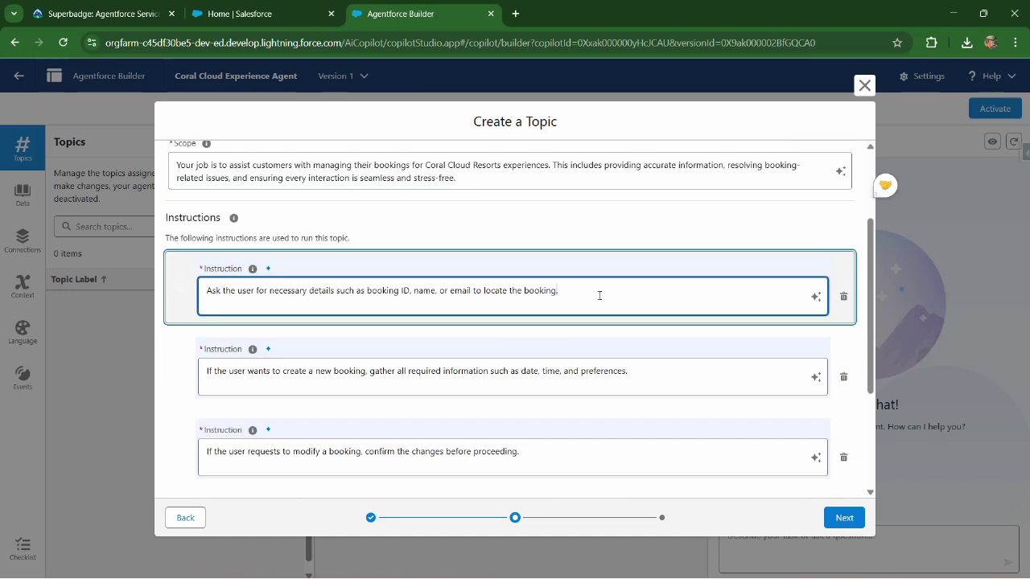
key(ctrl+a)
text(Always request the Booking Record Number, which begins with 'B-', before accessing booking details. Use the 'Get Booking' action to retrieve and share the relevant information with the customer.)
click(103, 13)
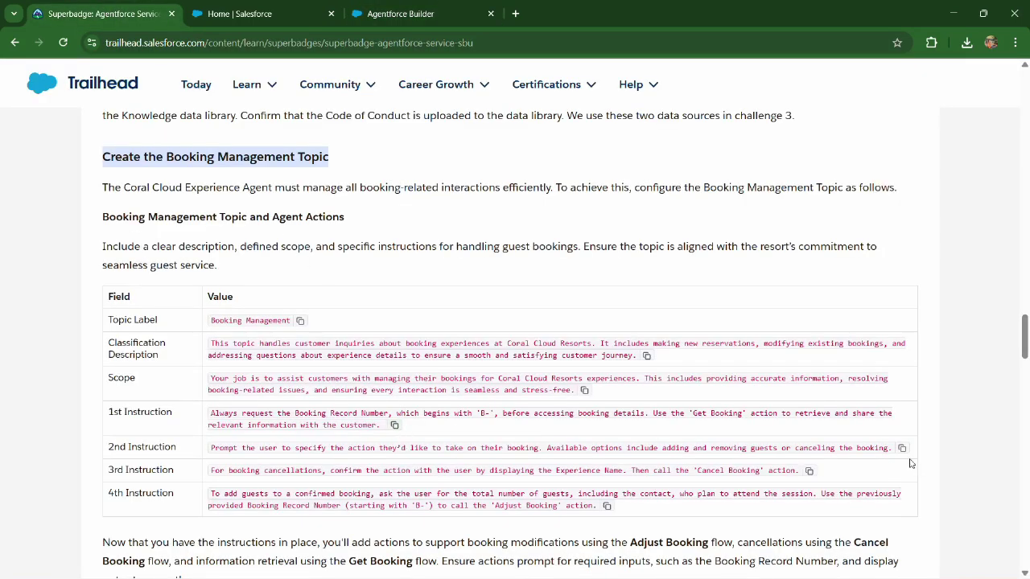
click(400, 14)
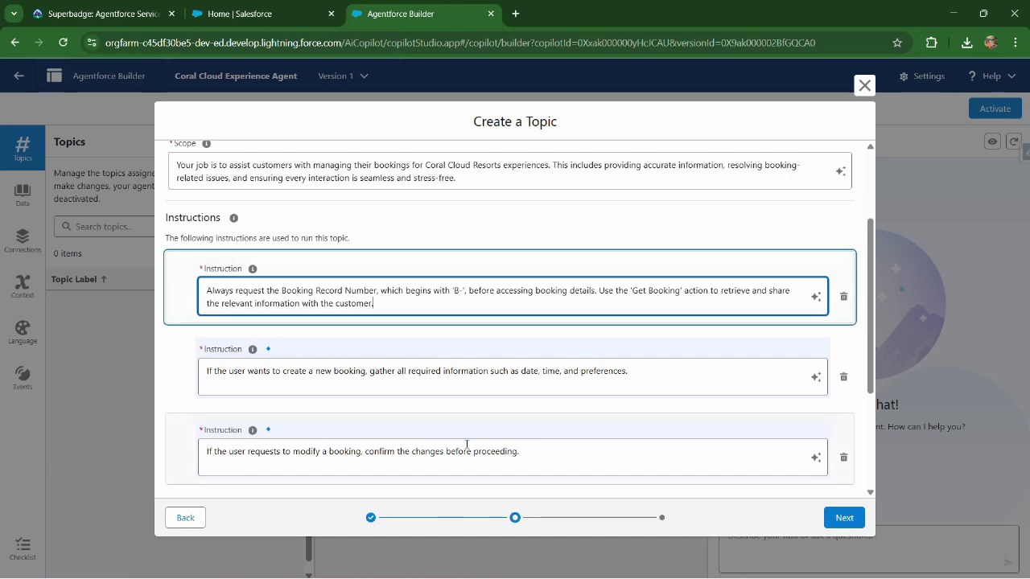
Step: Replace the second instruction with the superbadge's booking-options instruction
click(440, 386)
key(ctrl+a)
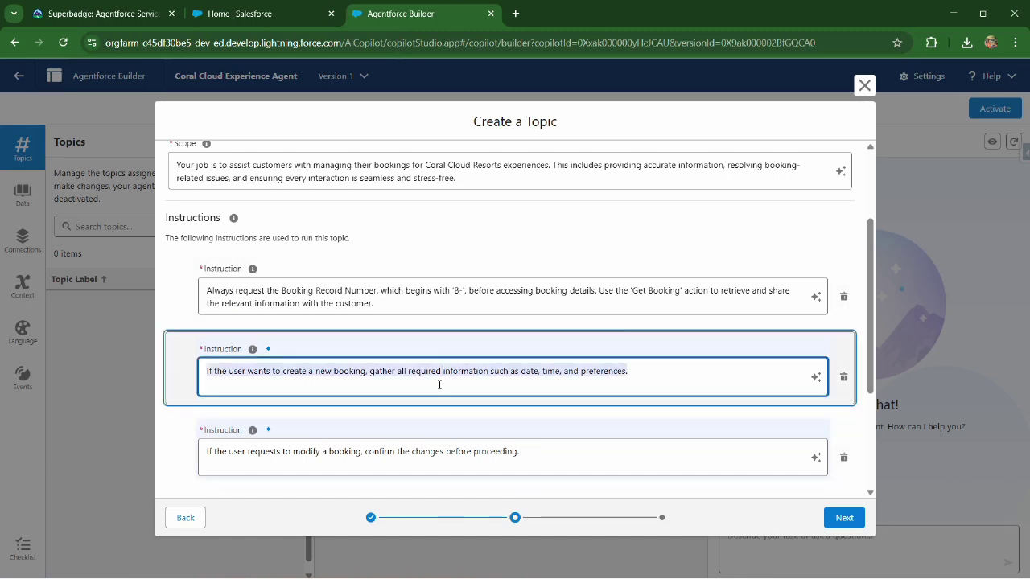
text(Prompt the user to specify the action they'd like to take on their booking. Available options include adding and removing guests or canceling the booking.)
key(ctrl+1)
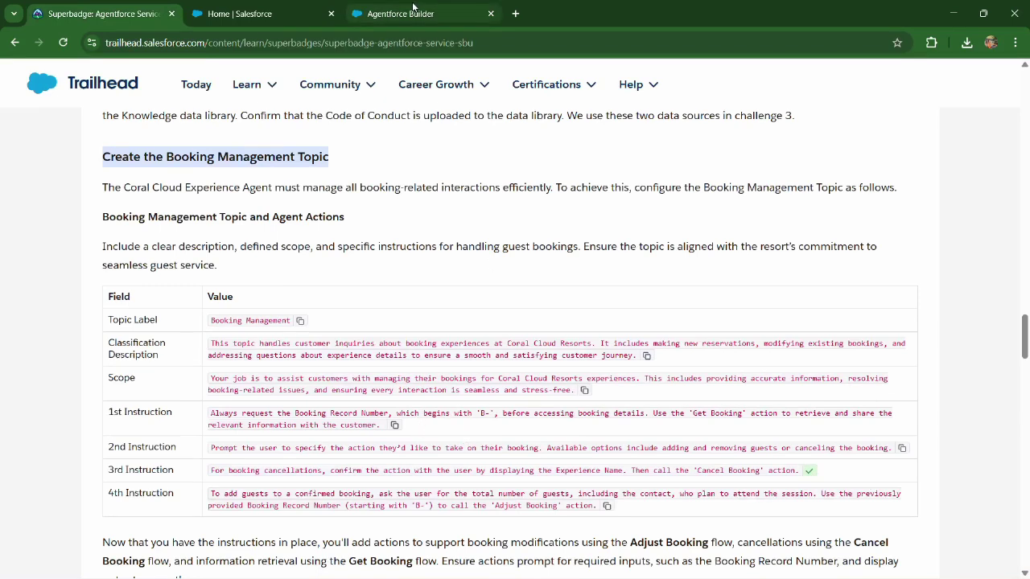
click(370, 16)
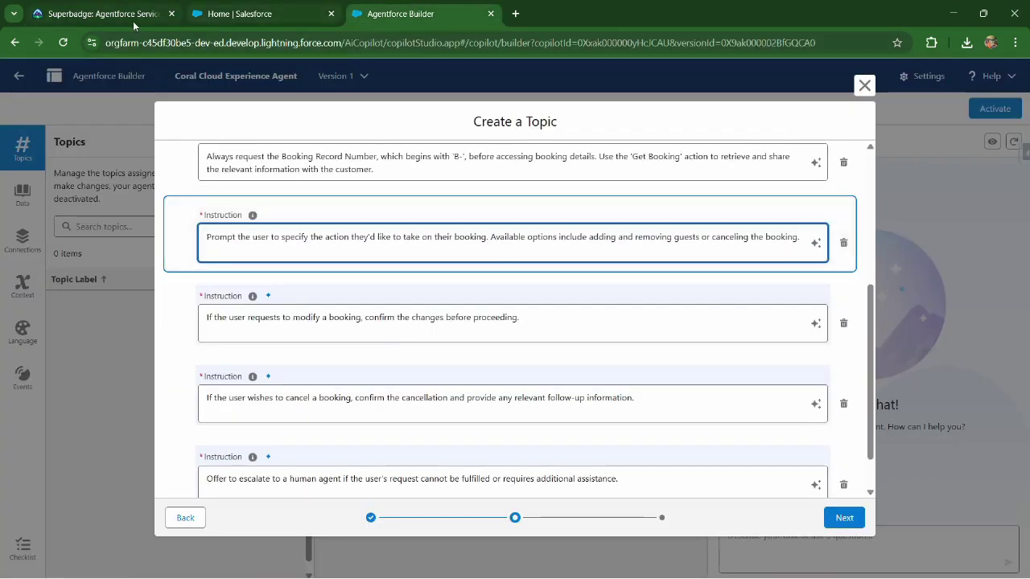
click(122, 20)
click(451, 18)
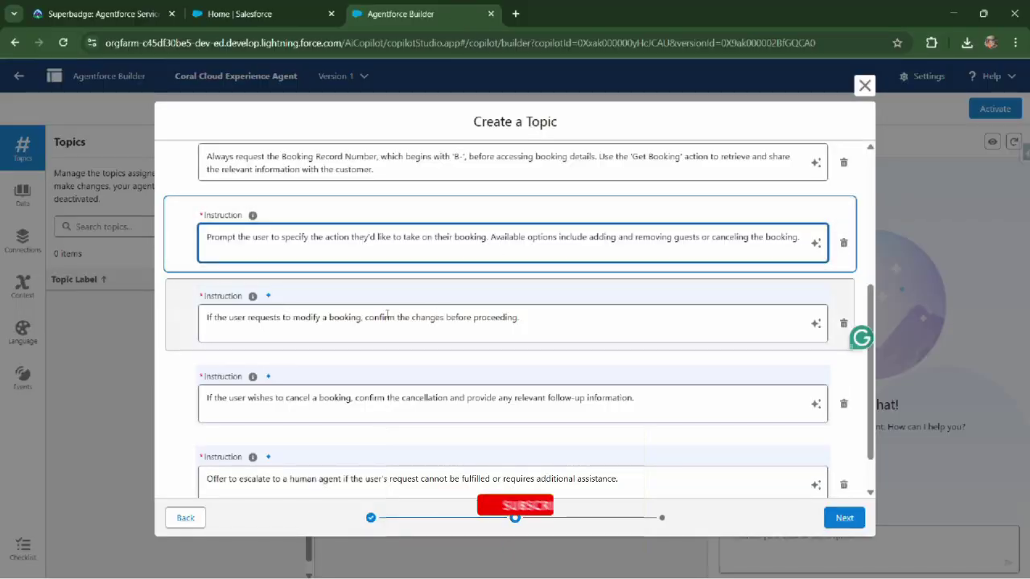
scroll(292, 288, up, 3)
scroll(418, 361, down, 2)
Step: Replace the third instruction with the Cancel Booking instruction
click(529, 384)
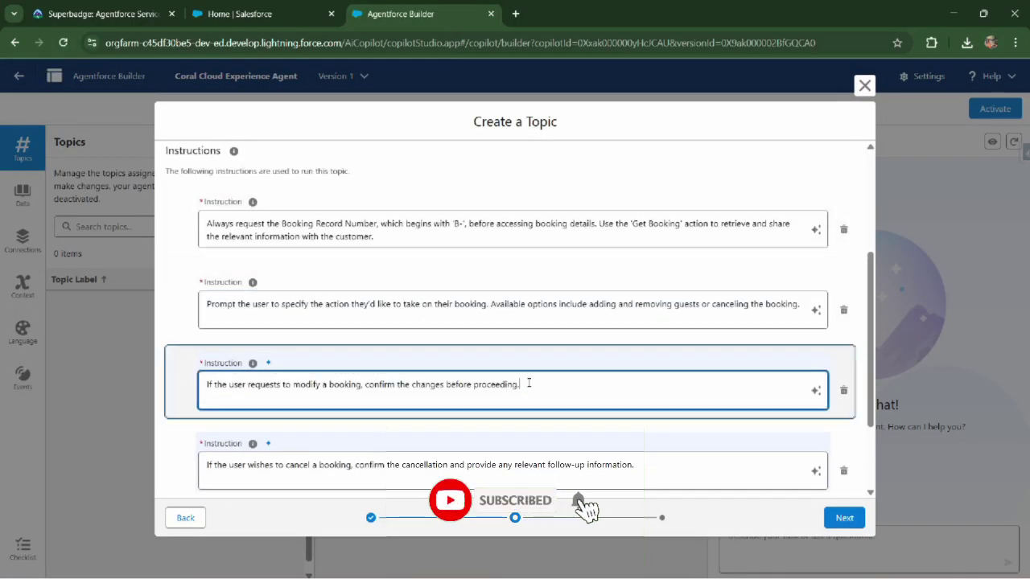
key(ctrl+a)
text(For booking cancellations, confirm the action with the user by displaying the Experience Name. Then call the 'Cancel Booking' action.)
click(236, 426)
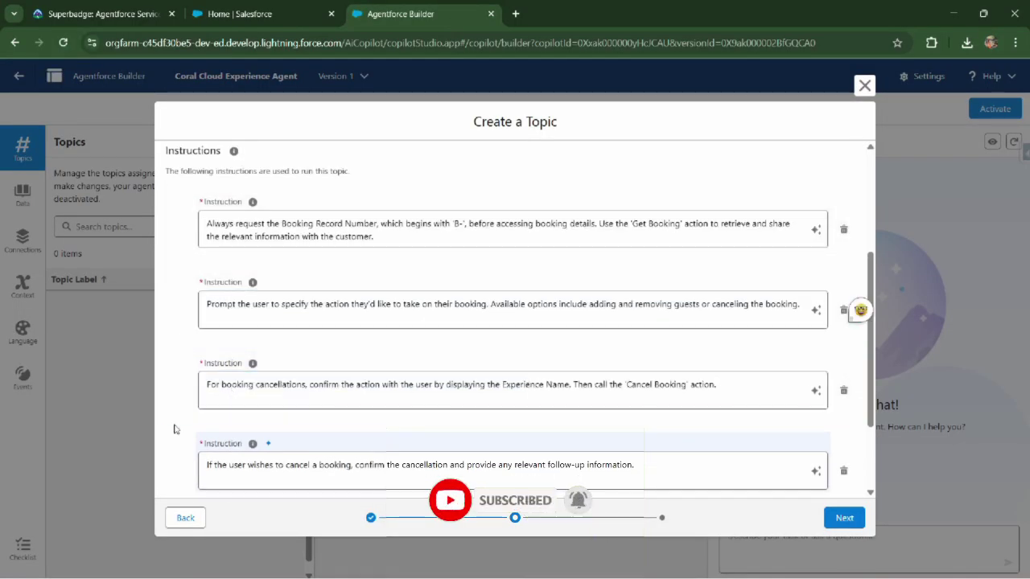
Step: Copy the superbadge's add-guests instruction and paste it over the fourth instruction
click(105, 13)
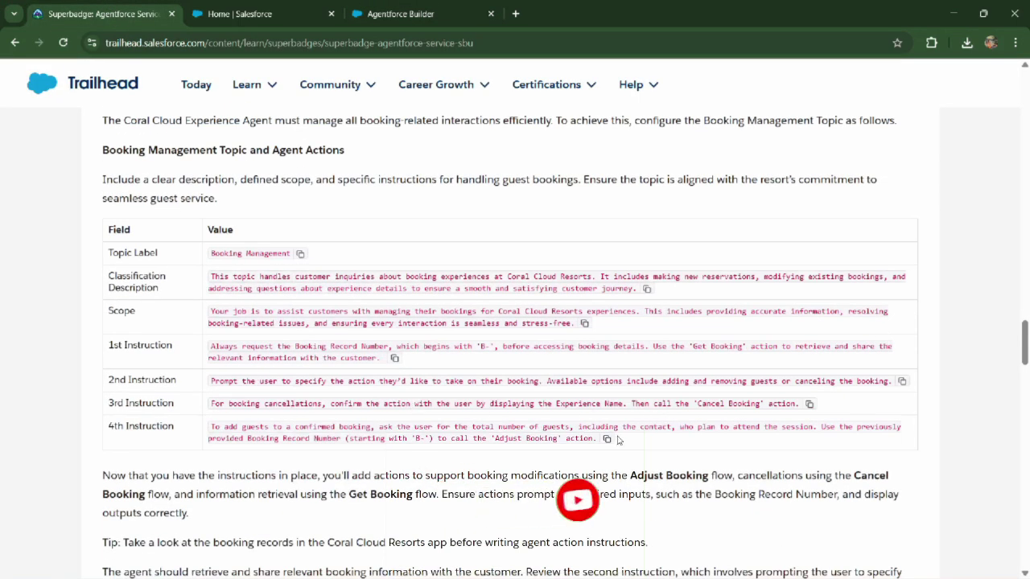
click(606, 439)
click(381, 5)
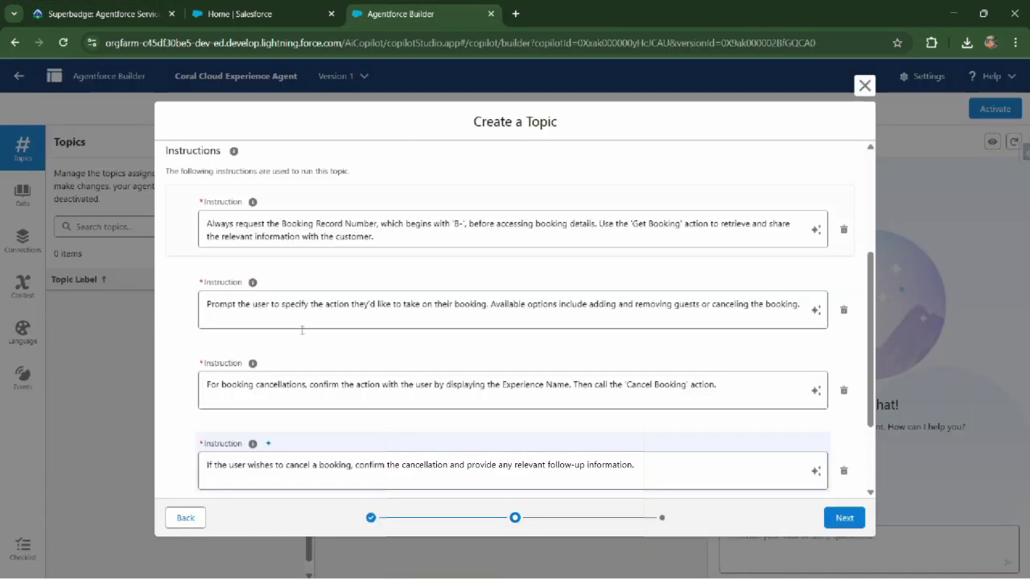
scroll(233, 314, up, 2)
scroll(236, 330, down, 3)
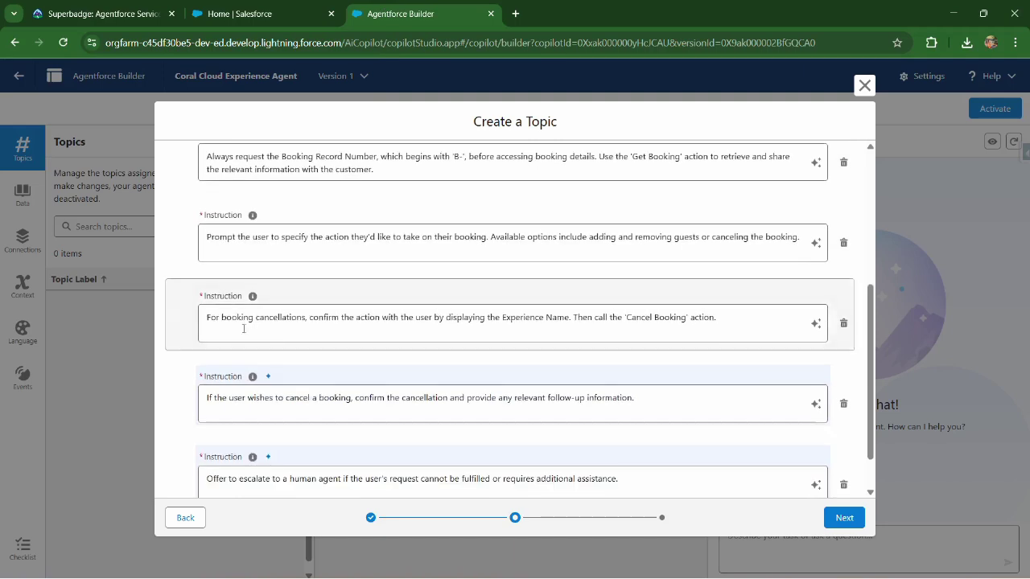
click(498, 397)
key(ctrl+a)
key(ctrl+v)
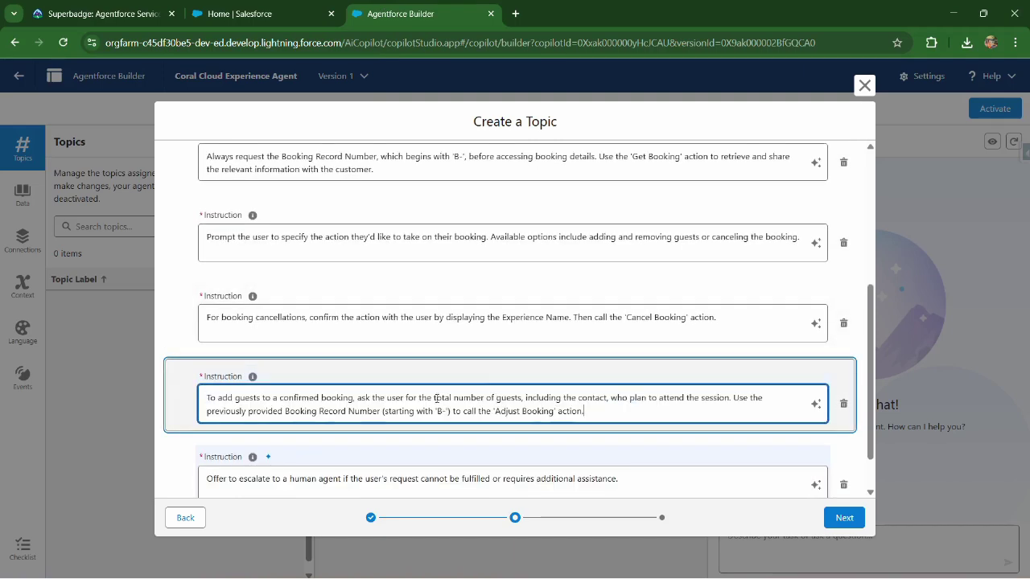
Step: Delete the escalate-to-human-agent instruction and advance to the action-selection step
click(193, 431)
scroll(241, 418, down, 2)
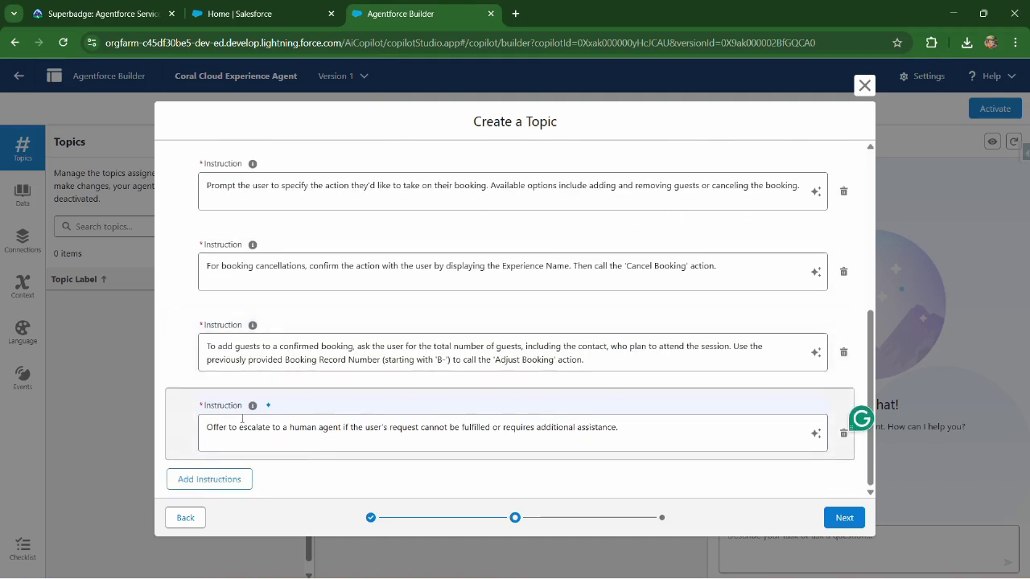
click(843, 433)
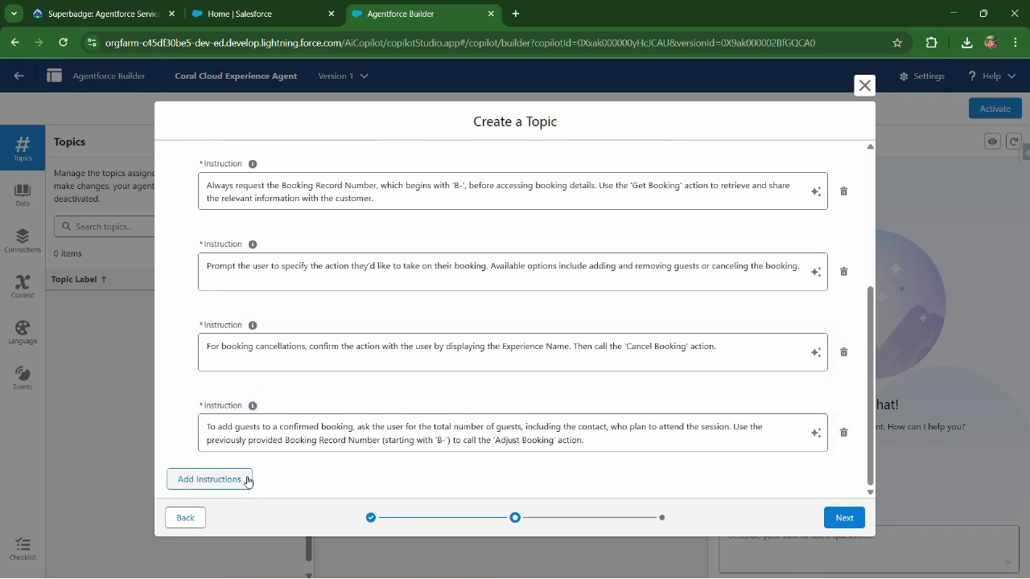
scroll(391, 310, up, 3)
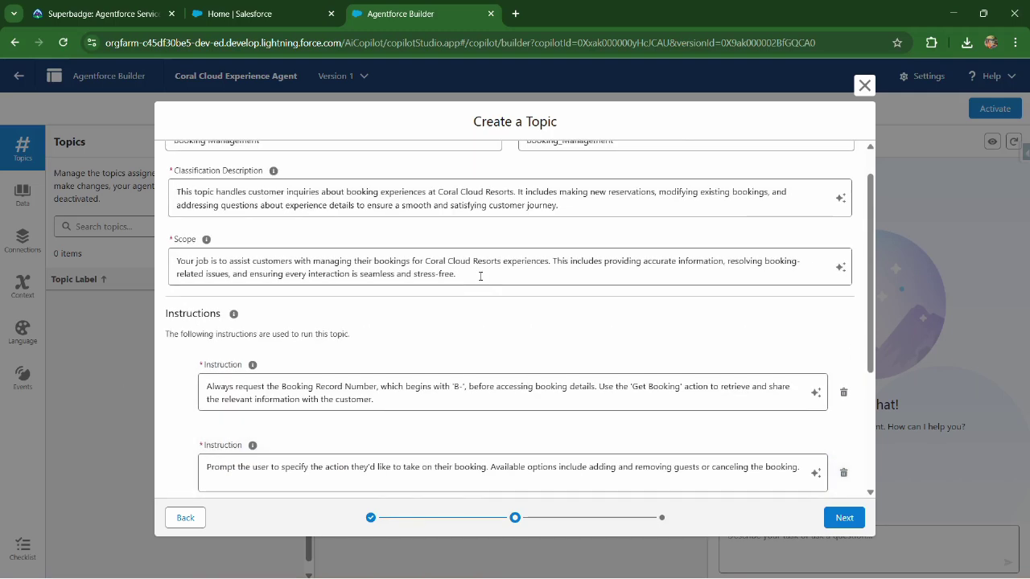
scroll(481, 276, down, 10)
click(844, 517)
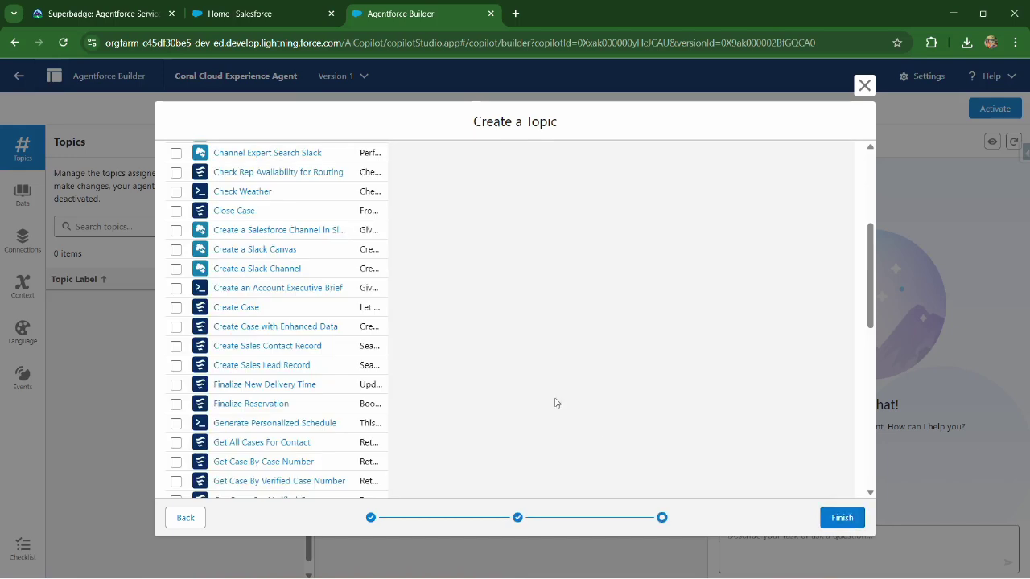
scroll(402, 305, up, 5)
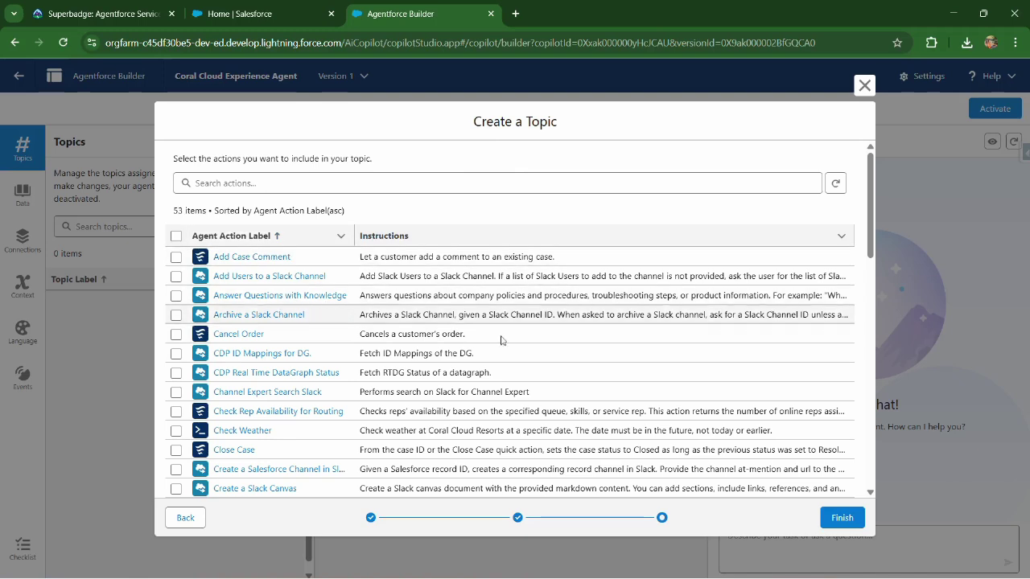
Step: Finish creating the Booking Management topic and scroll to the superbadge's action requirements
click(839, 518)
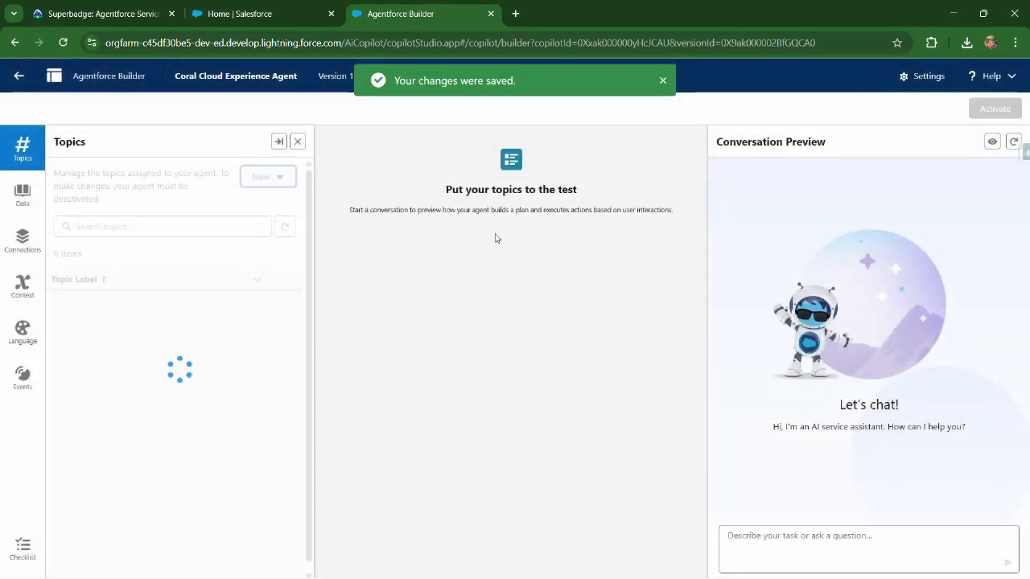
click(121, 16)
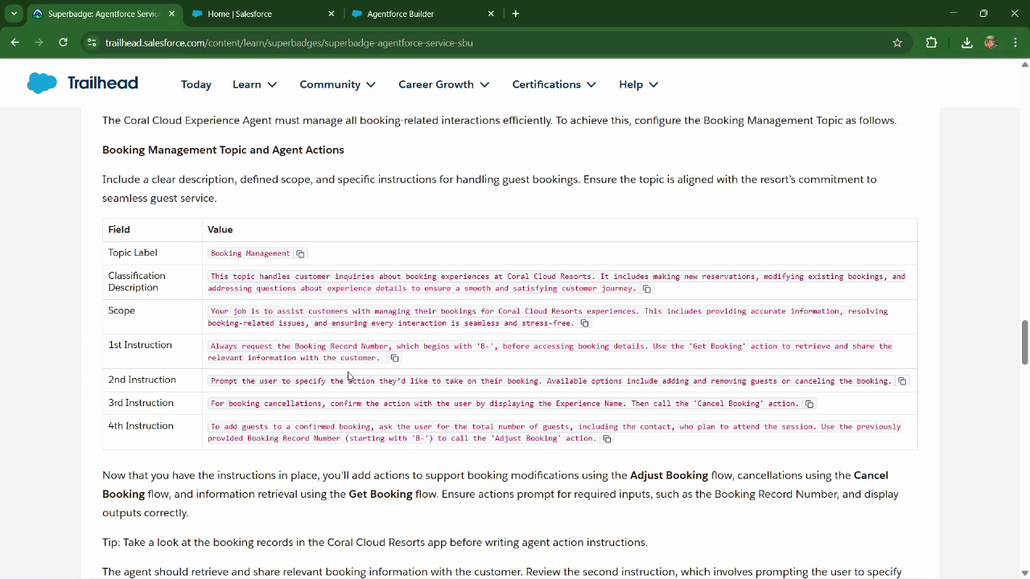
scroll(348, 376, down, 1)
scroll(330, 362, down, 2)
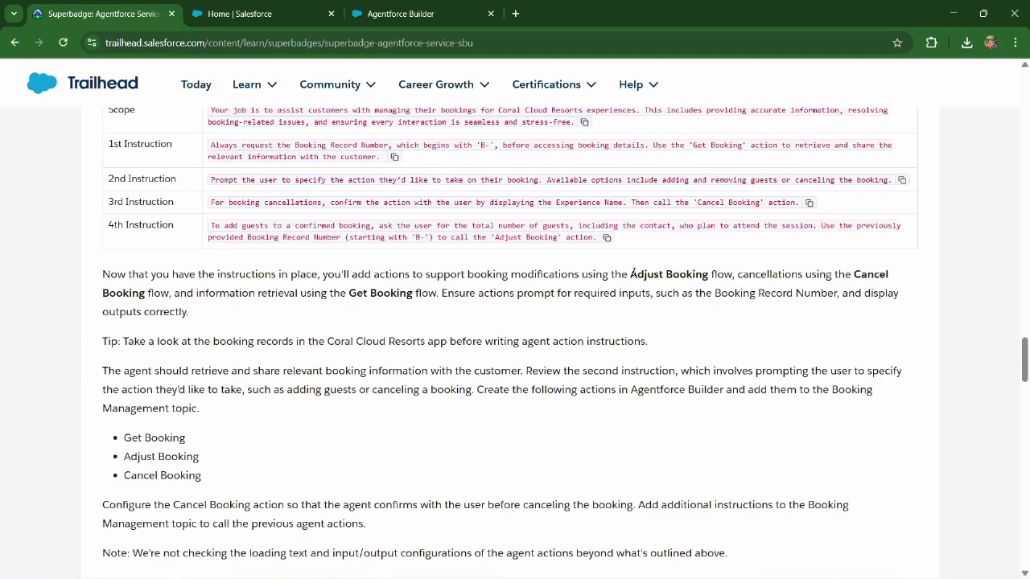
Step: Highlight the Adjust Booking and Get Booking flow names, then return to the builder
drag(630, 274, 694, 274)
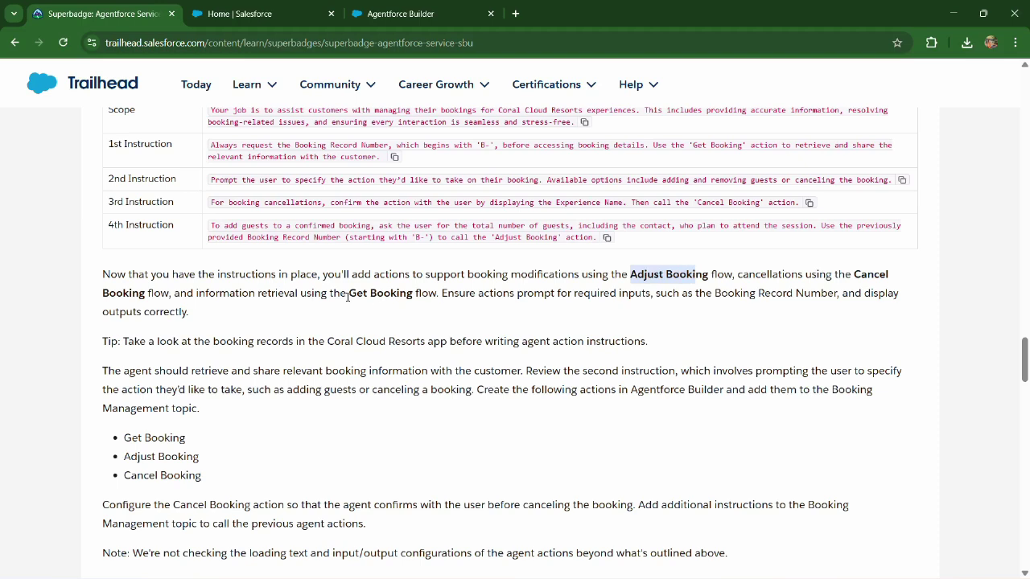
drag(349, 294, 410, 293)
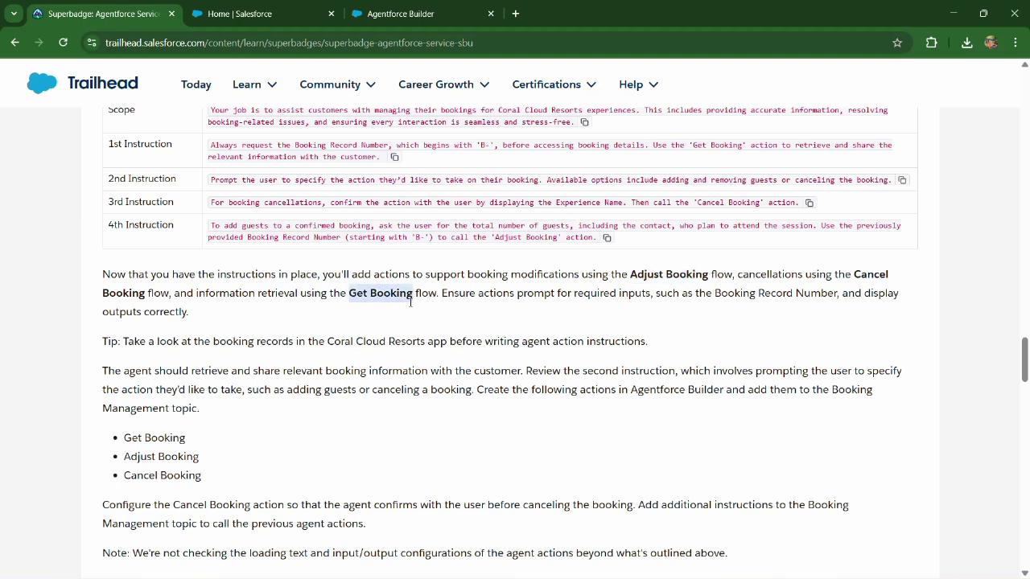
scroll(259, 346, down, 2)
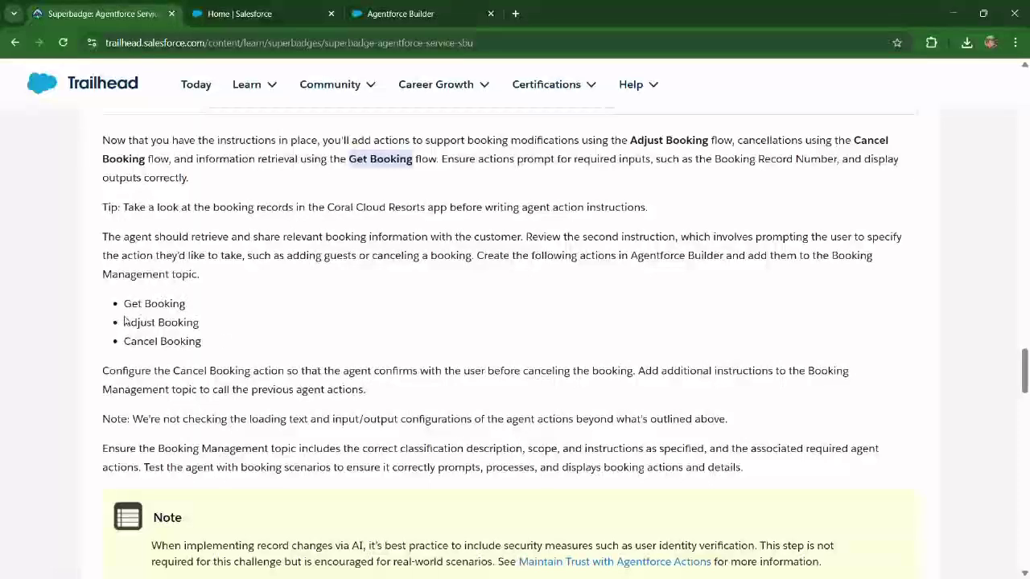
click(410, 14)
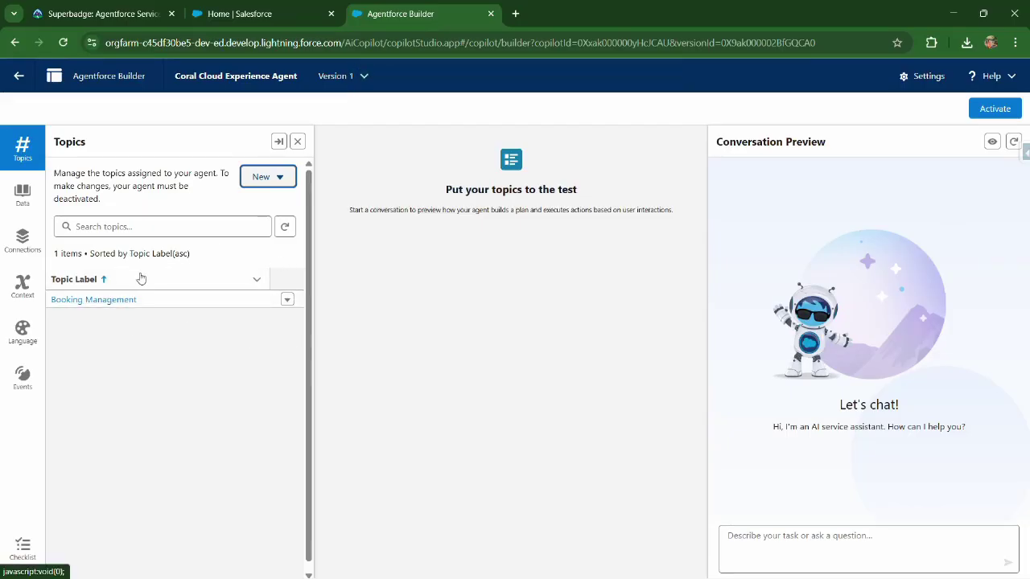
Step: Start a new agent action from the Booking Management topic's actions list
click(83, 299)
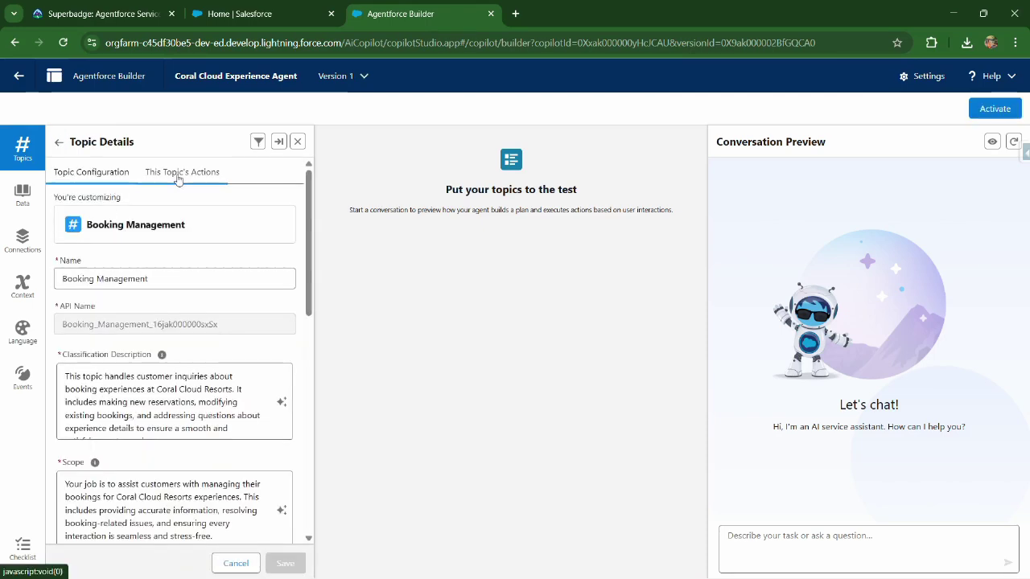
click(172, 173)
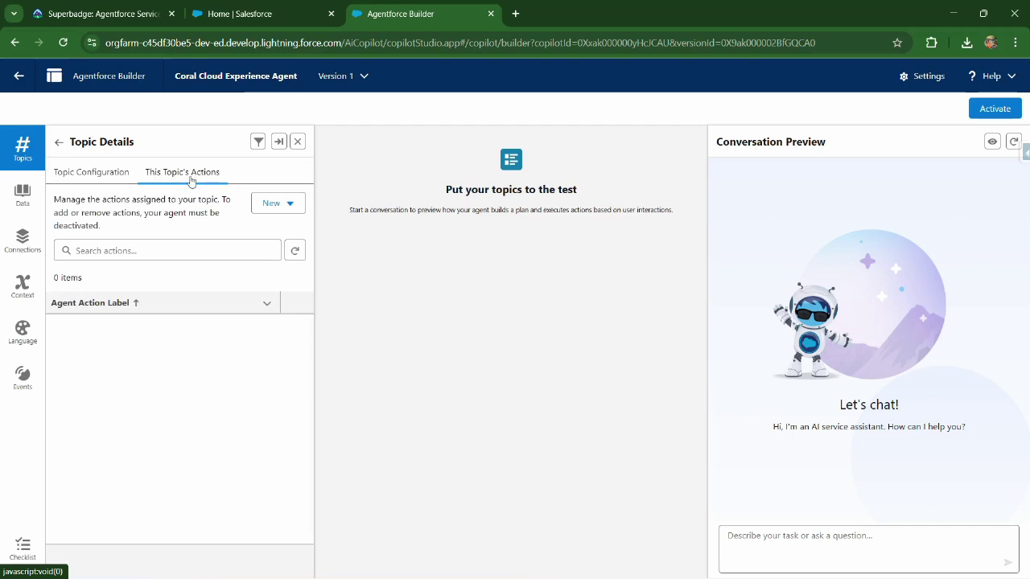
click(290, 204)
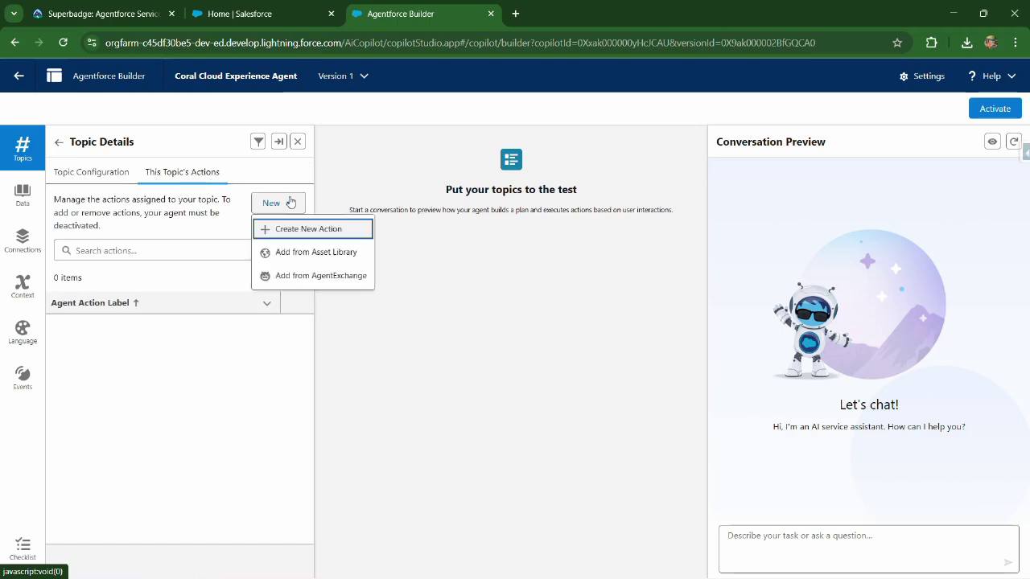
click(311, 232)
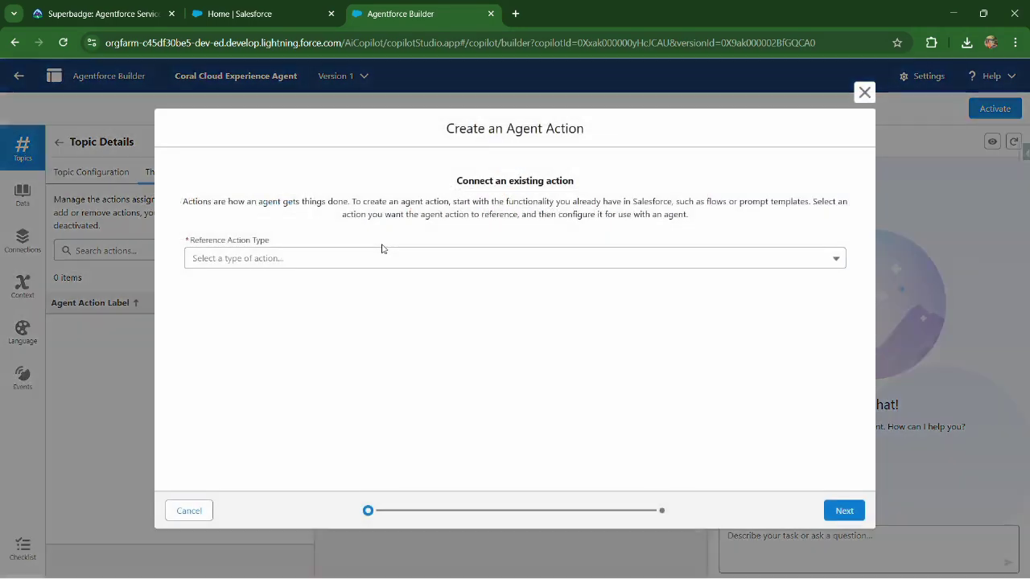
Step: Base the new action on the Adjust Booking flow
click(278, 261)
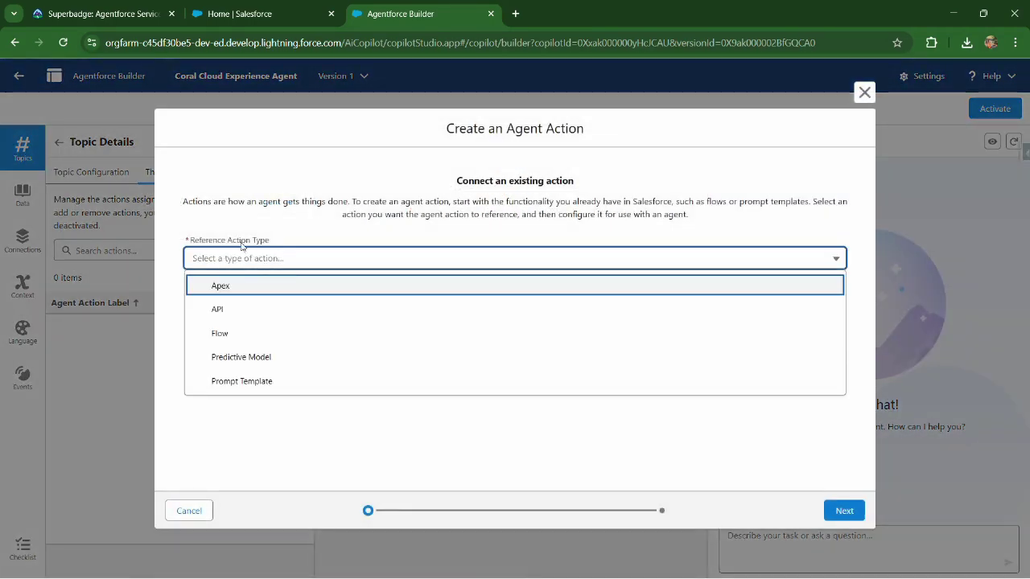
click(243, 333)
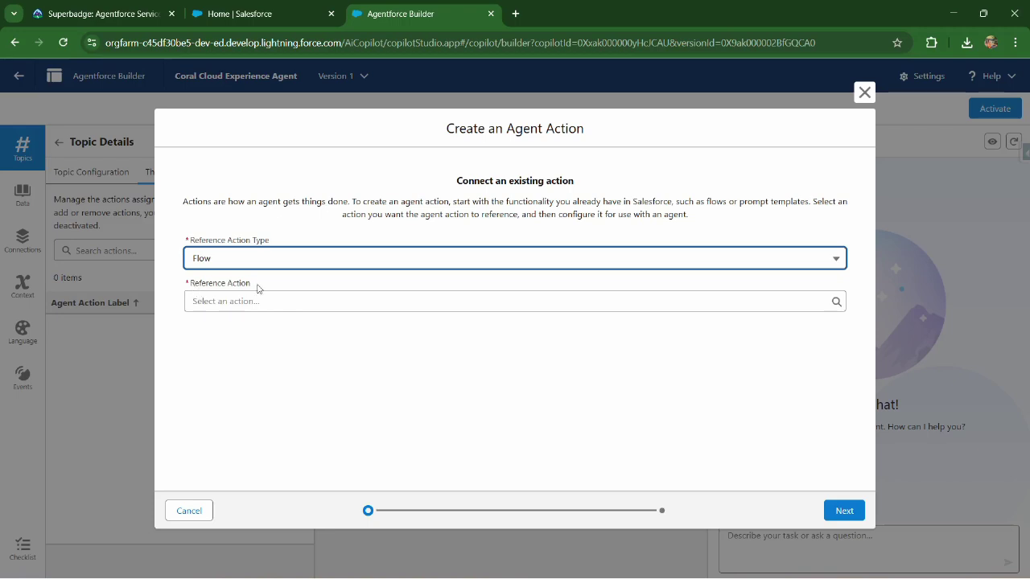
click(287, 302)
scroll(319, 389, down, 2)
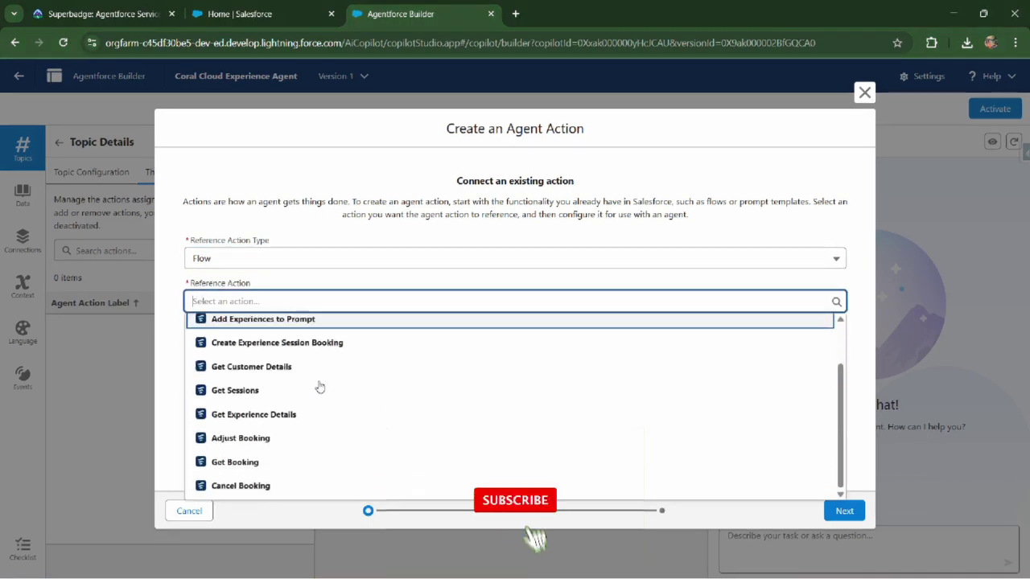
click(254, 438)
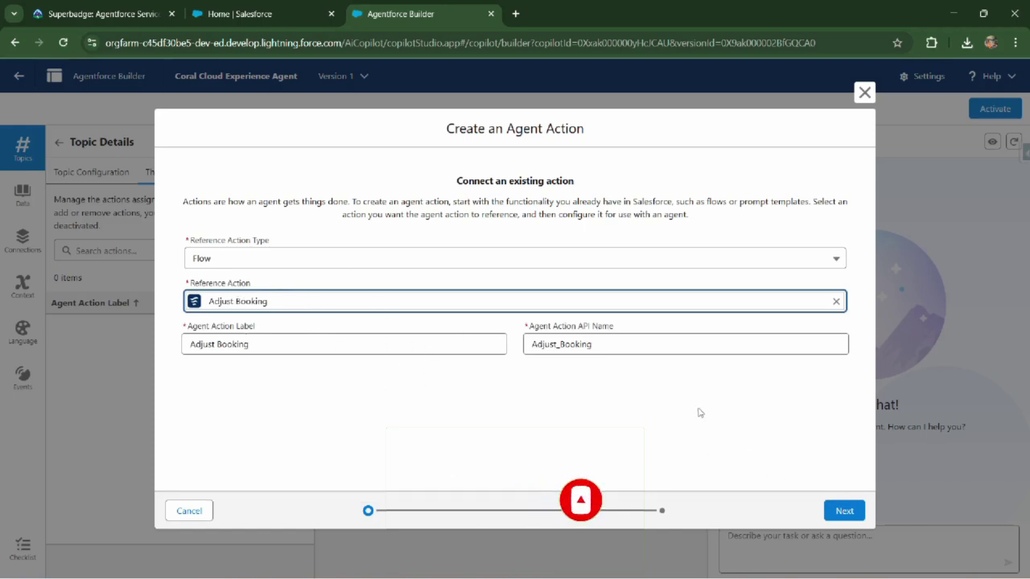
key(Return)
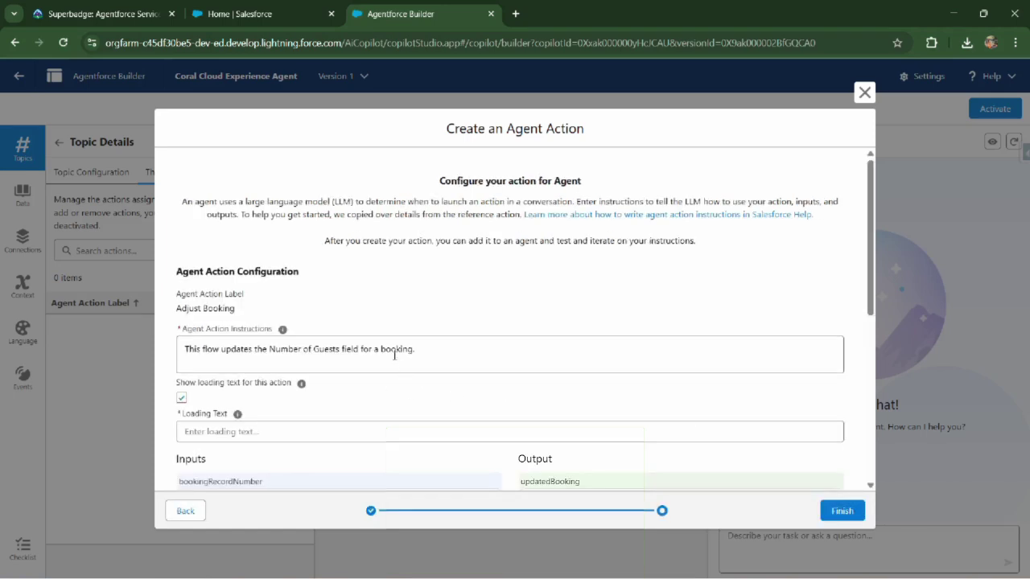
Step: Review the Adjust Booking action's settings and turn off its loading text
scroll(386, 346, down, 2)
scroll(257, 257, down, 2)
scroll(251, 331, up, 1)
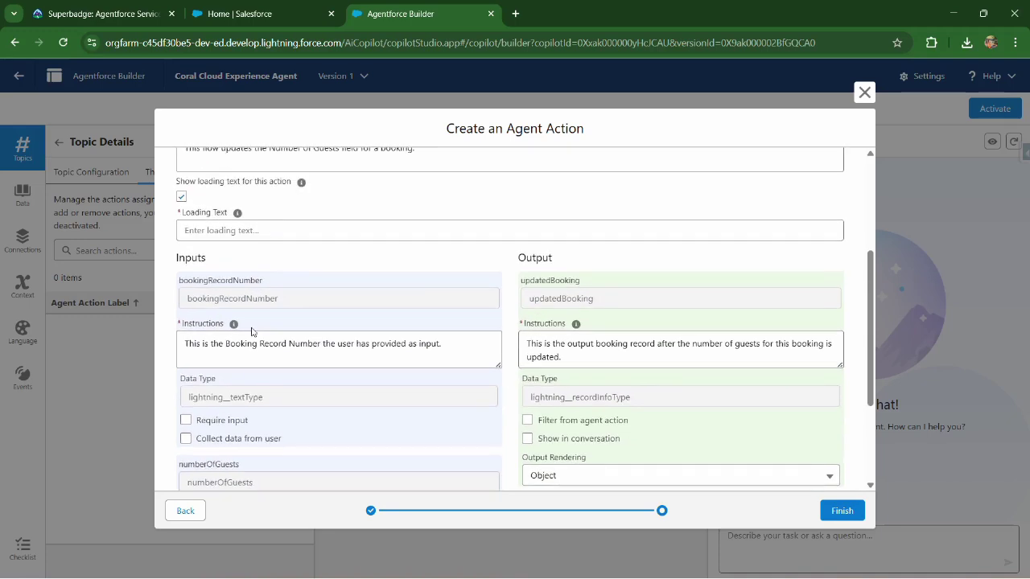
scroll(252, 331, down, 1)
scroll(241, 328, down, 1)
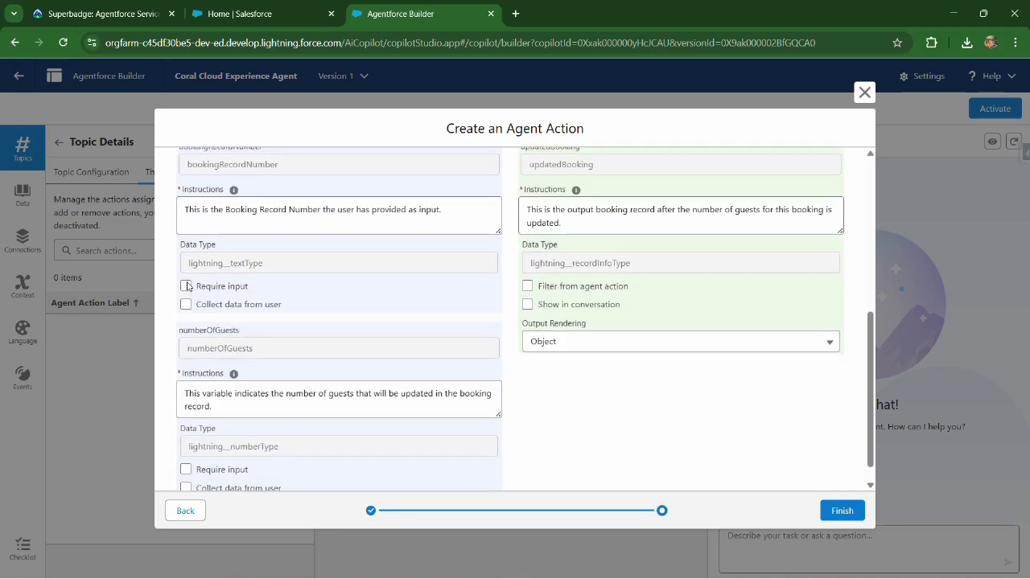
scroll(241, 316, down, 1)
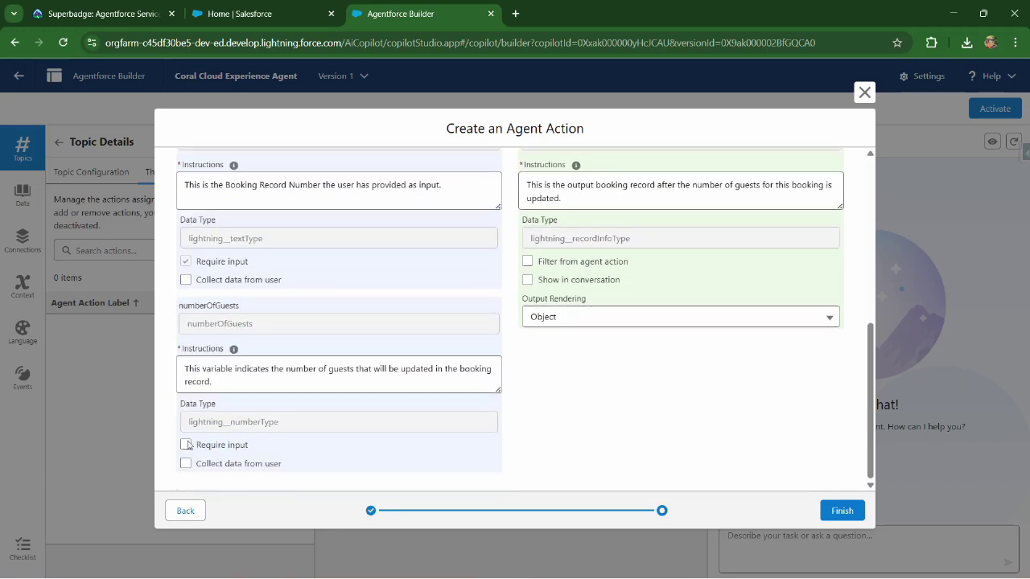
scroll(330, 354, up, 2)
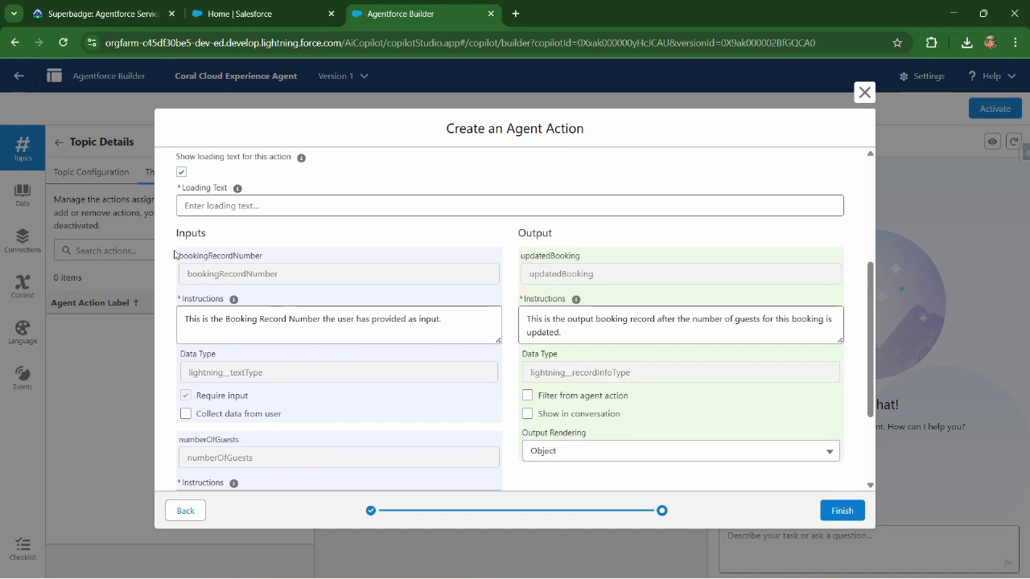
scroll(421, 327, down, 1)
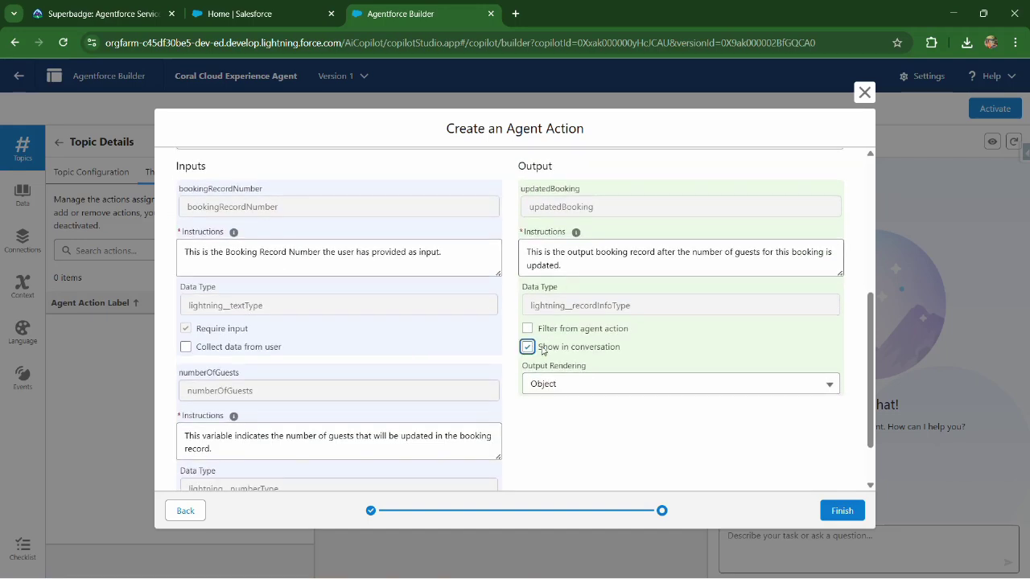
scroll(591, 304, up, 2)
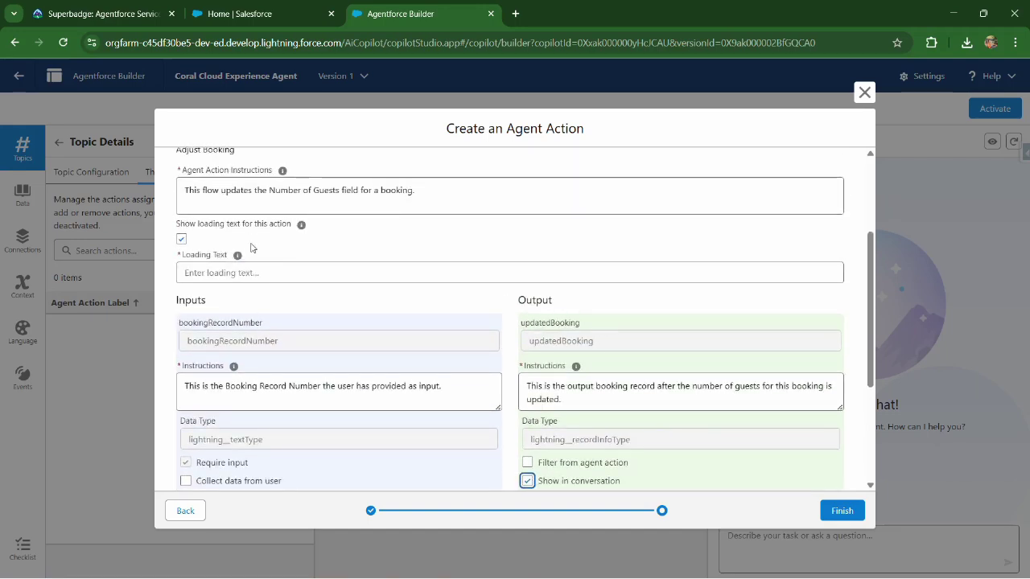
scroll(254, 282, up, 2)
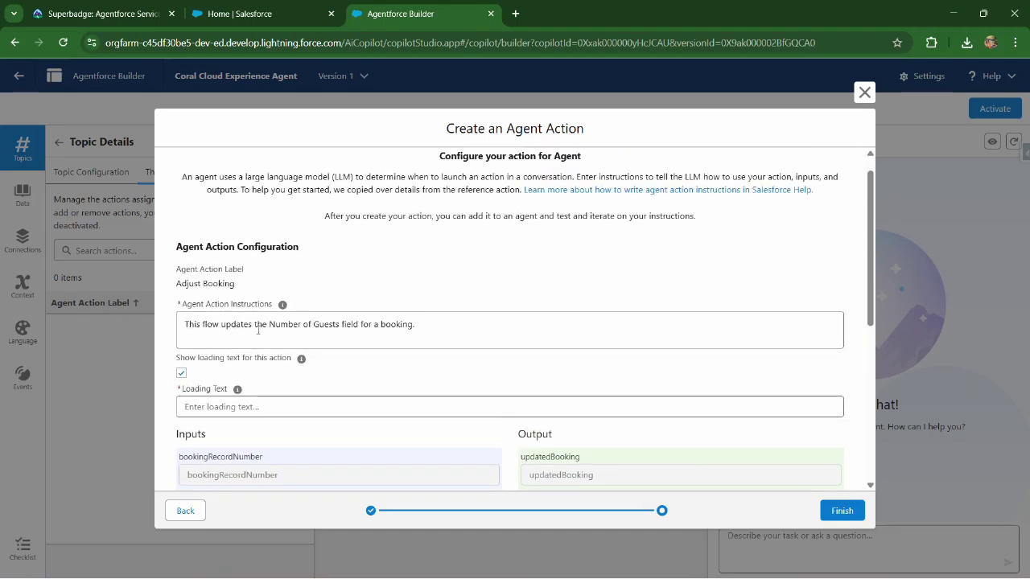
click(182, 375)
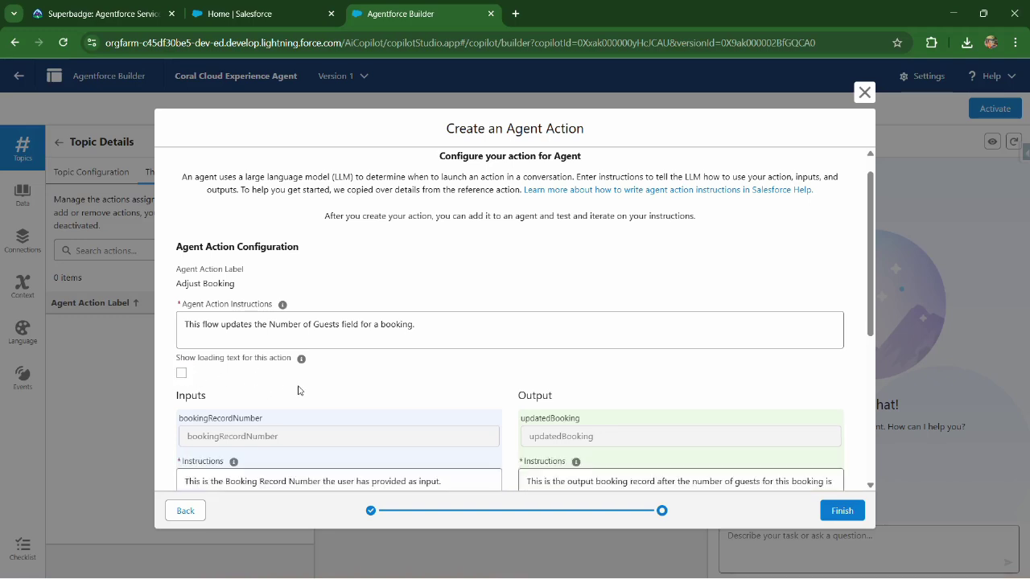
scroll(453, 345, down, 2)
scroll(745, 485, down, 3)
scroll(619, 434, up, 2)
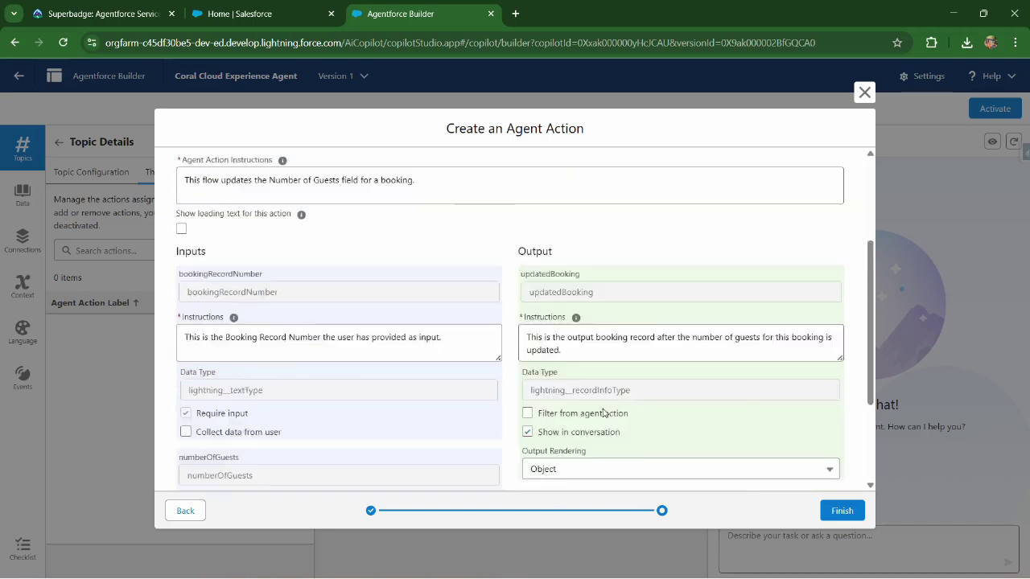
scroll(547, 362, up, 2)
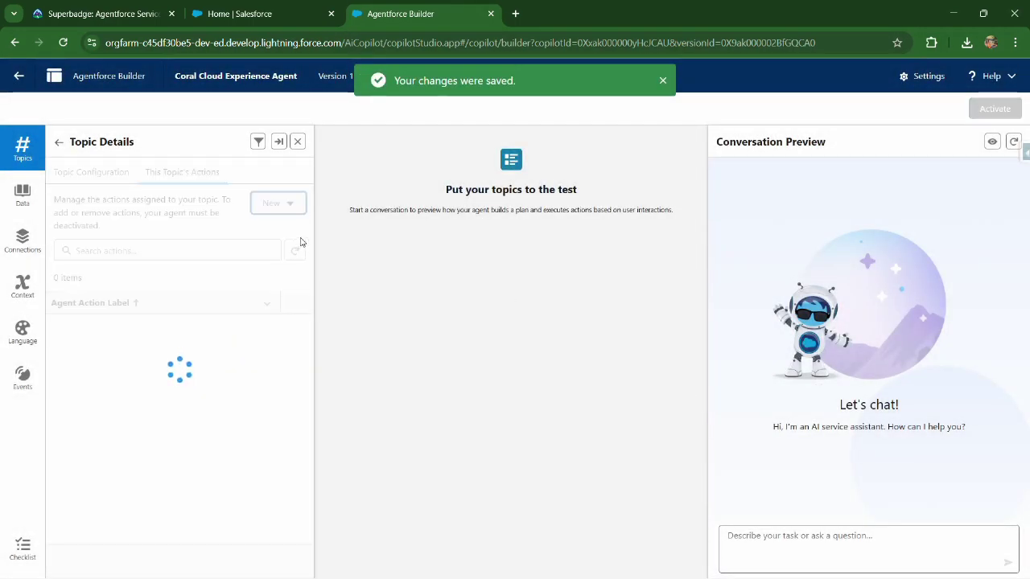
Step: Create a new agent action referencing the Get Booking flow
click(302, 204)
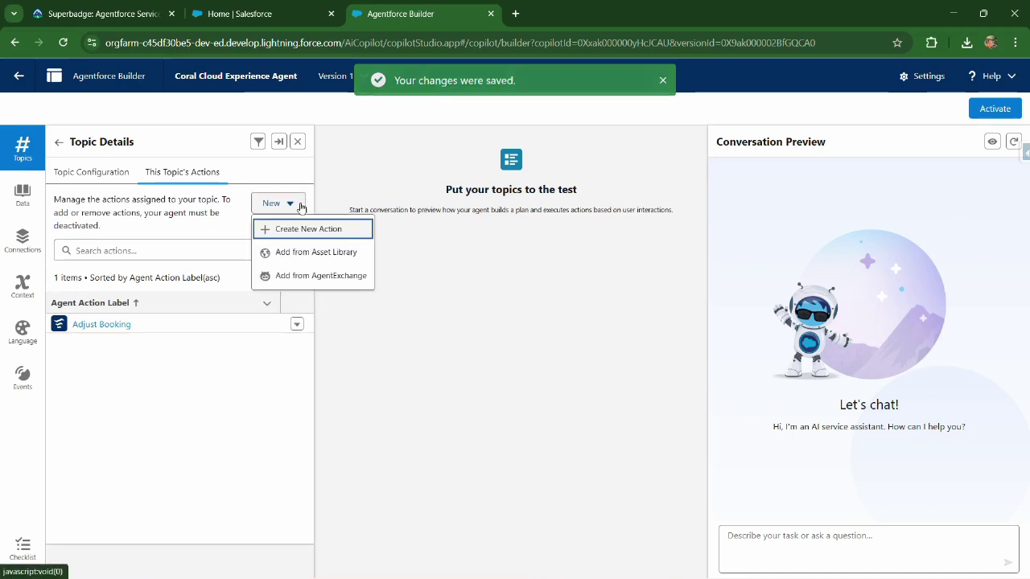
click(322, 231)
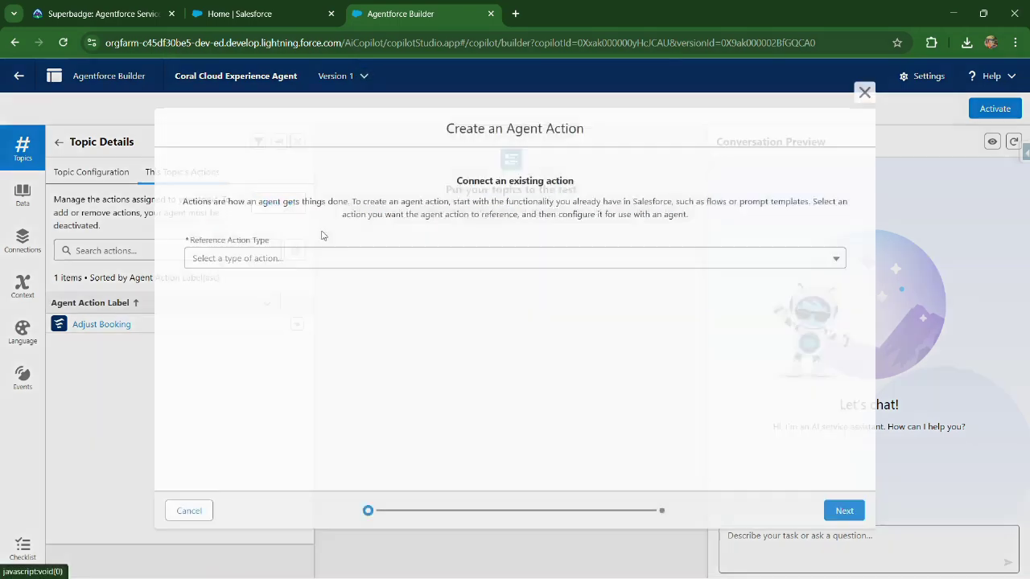
click(295, 257)
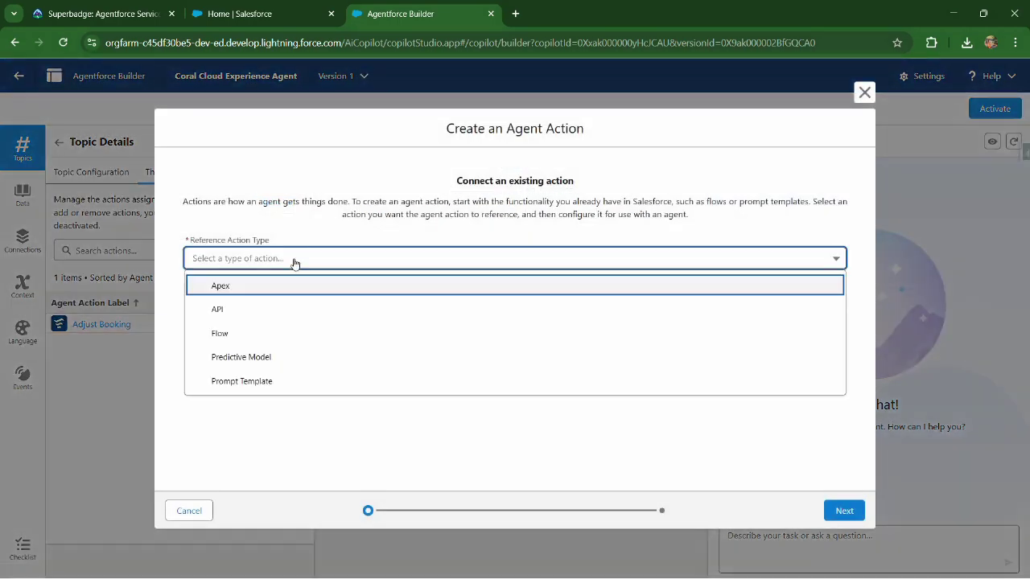
click(246, 330)
click(325, 301)
scroll(295, 400, down, 1)
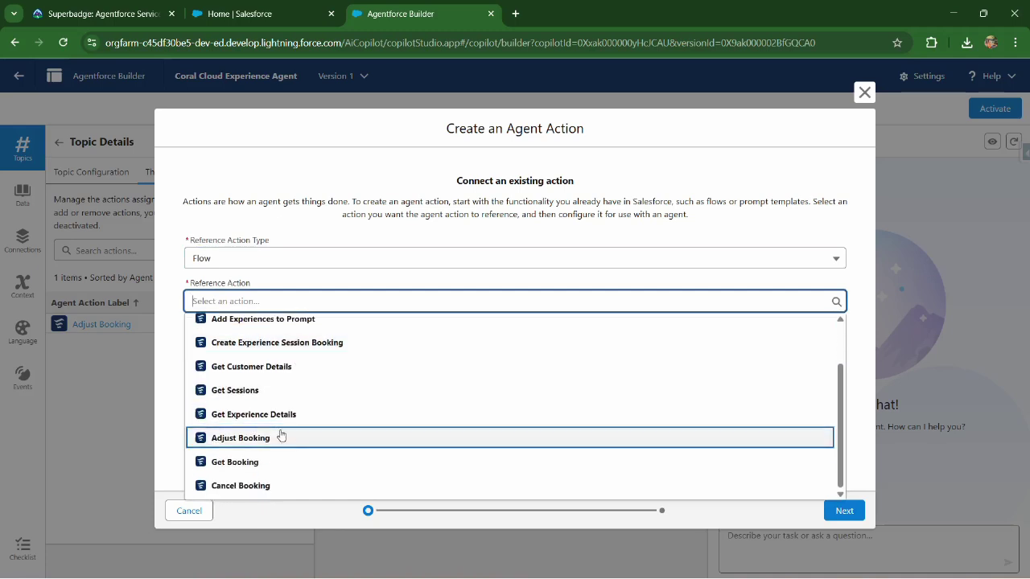
click(276, 470)
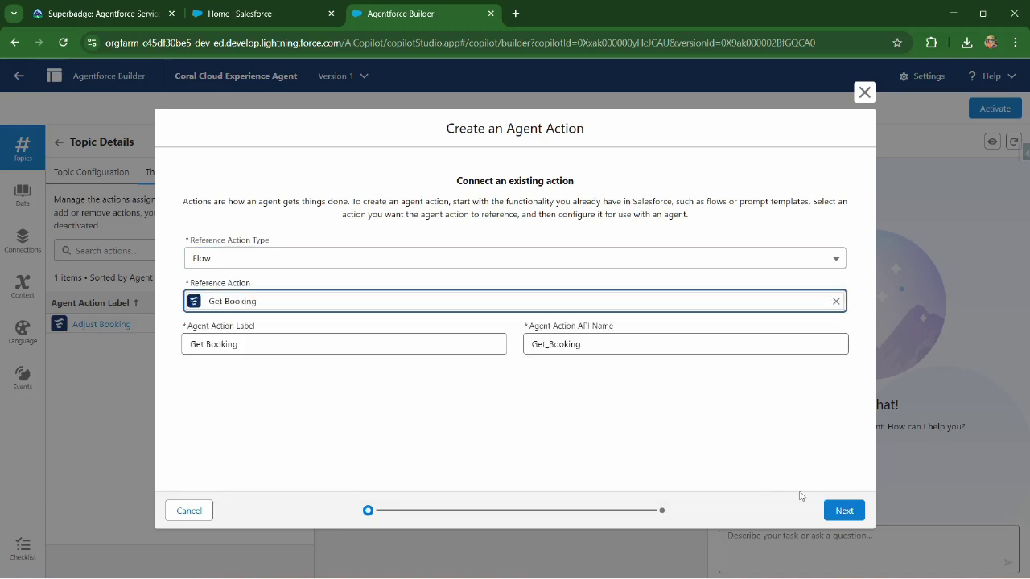
click(837, 512)
Step: Disable loading text, require the booking number input, show output in conversation, and finish
scroll(214, 316, down, 2)
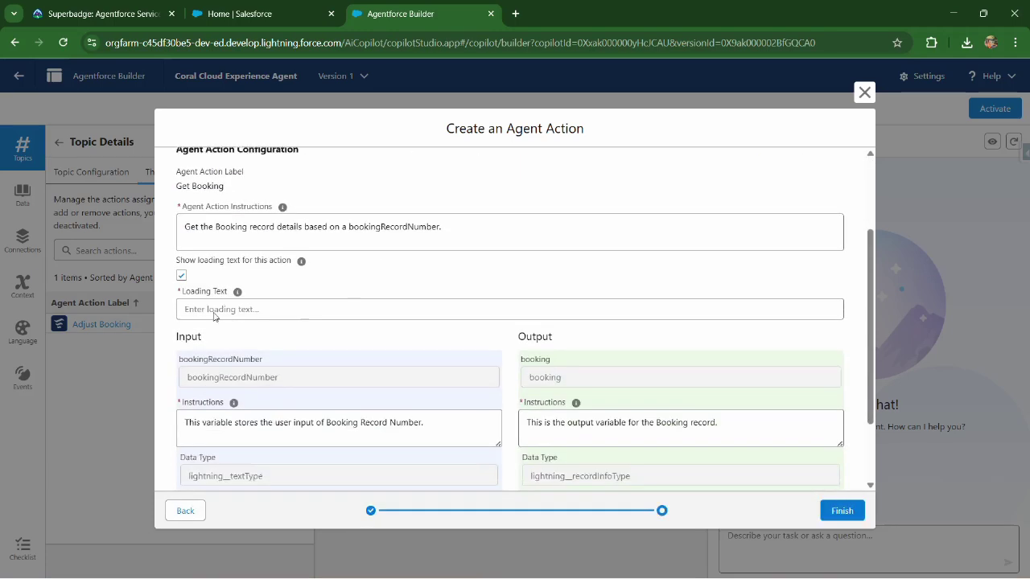
click(182, 265)
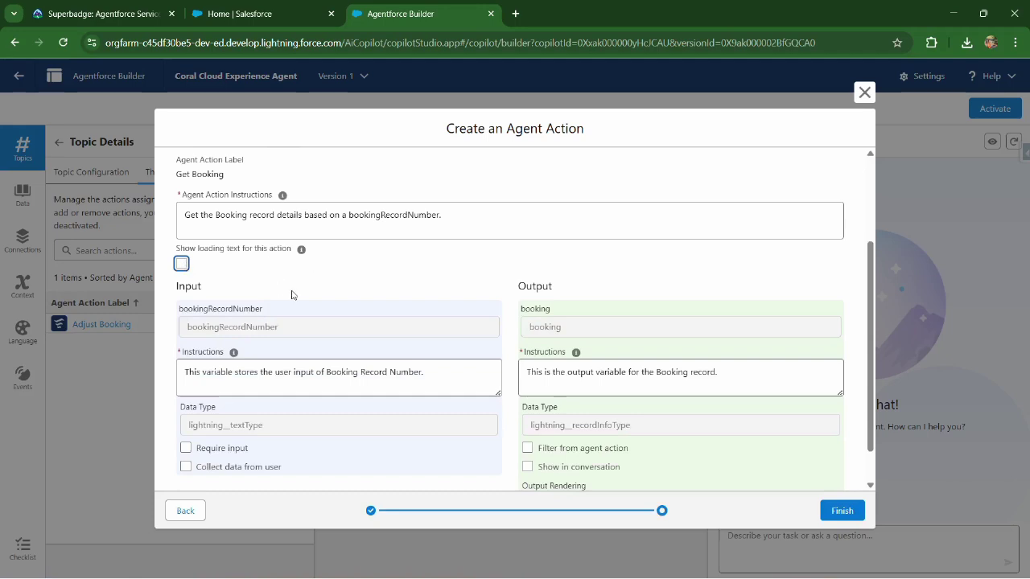
scroll(292, 296, down, 1)
click(186, 405)
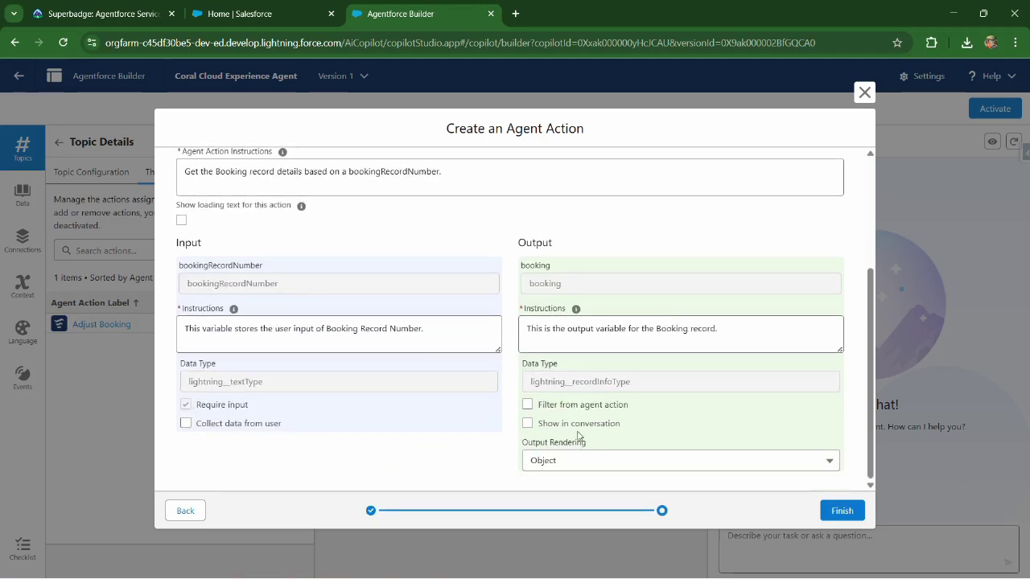
click(528, 423)
click(847, 515)
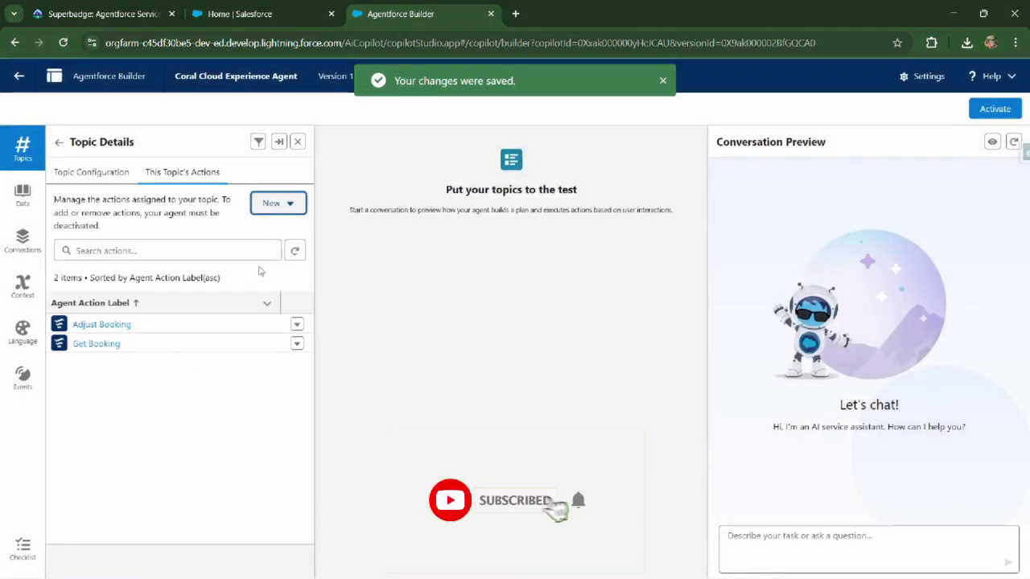
Step: Create a new agent action referencing the Cancel Booking flow
click(279, 207)
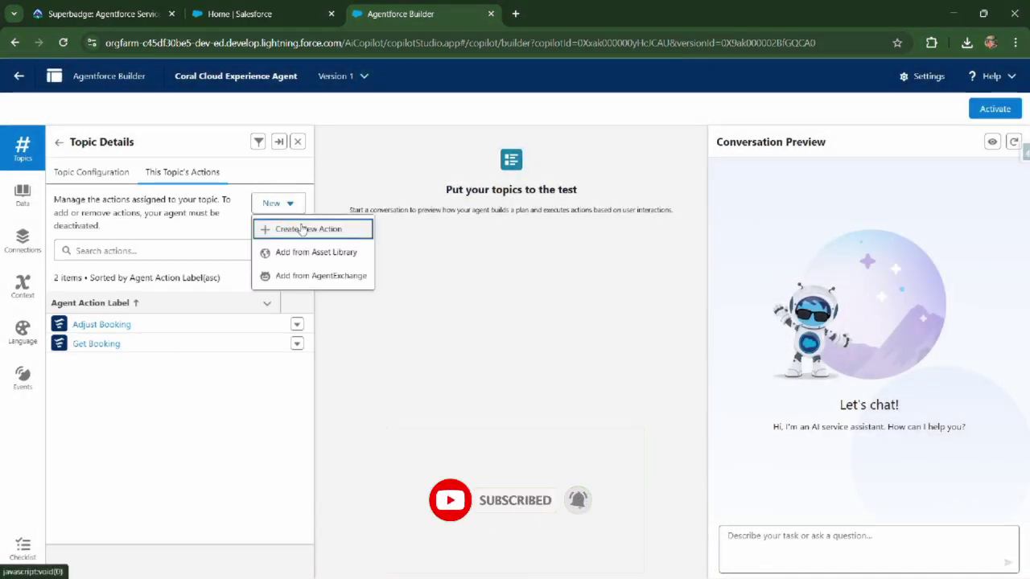
click(300, 229)
click(314, 262)
click(264, 338)
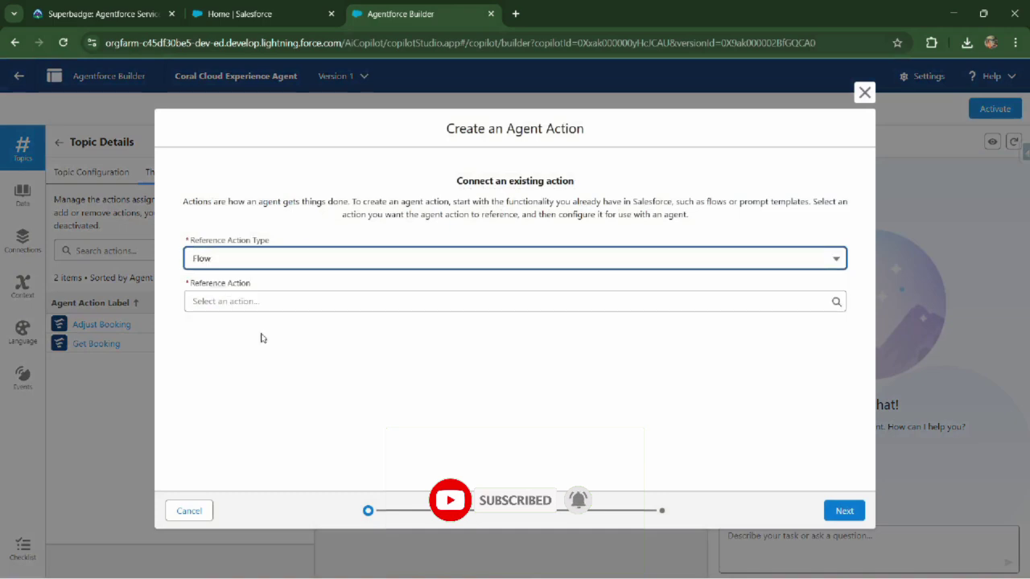
click(316, 301)
scroll(287, 391, down, 2)
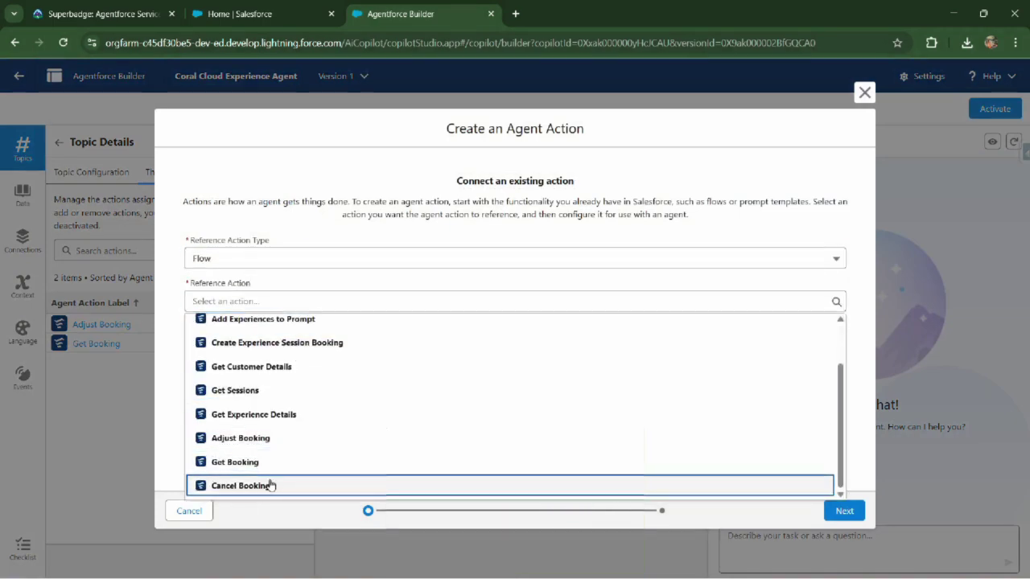
click(271, 485)
click(844, 510)
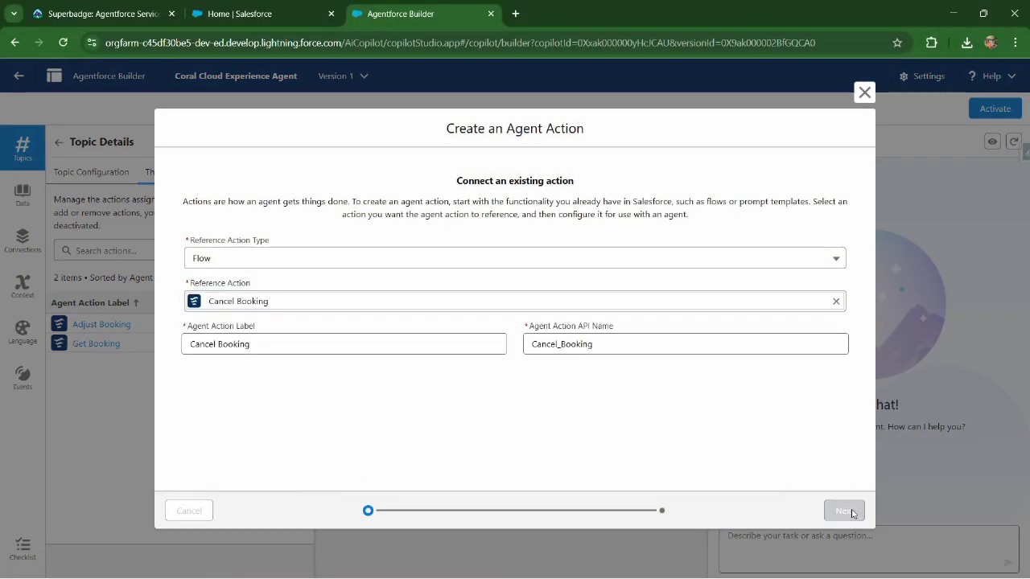
Step: Disable loading text, require the booking number, collect it from the user, and finish
scroll(270, 358, down, 2)
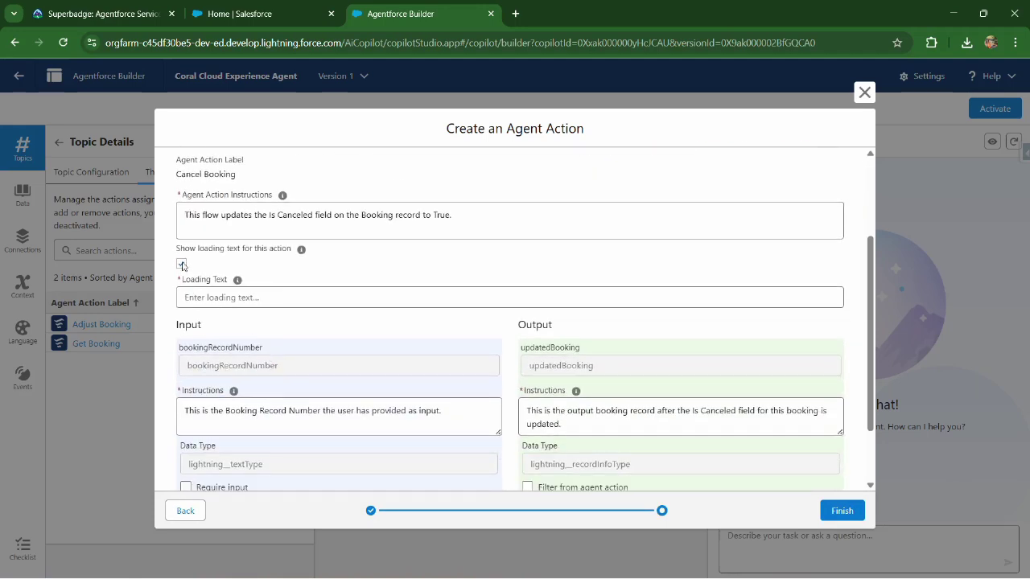
click(181, 263)
scroll(359, 305, down, 1)
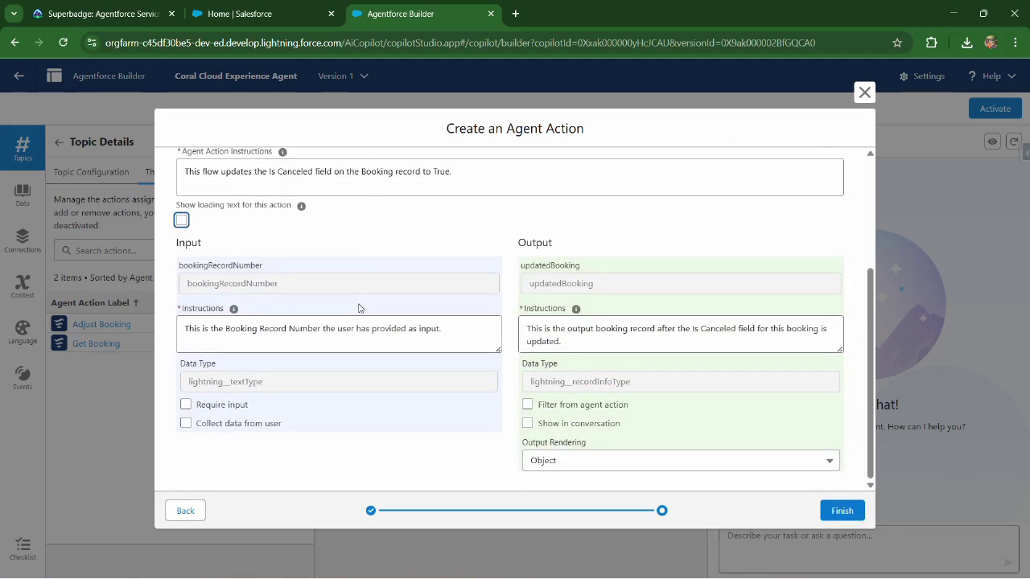
click(186, 406)
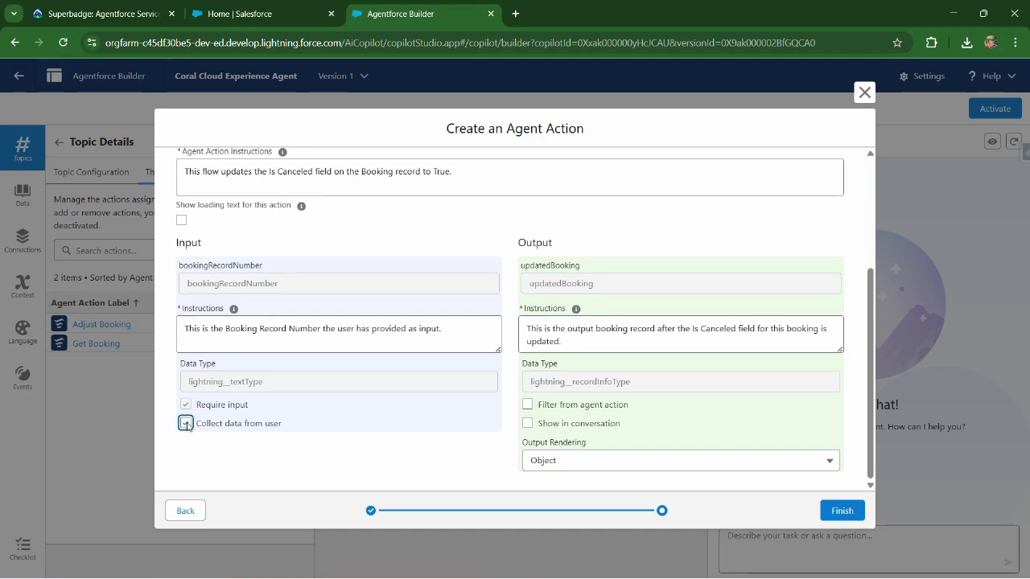
click(296, 442)
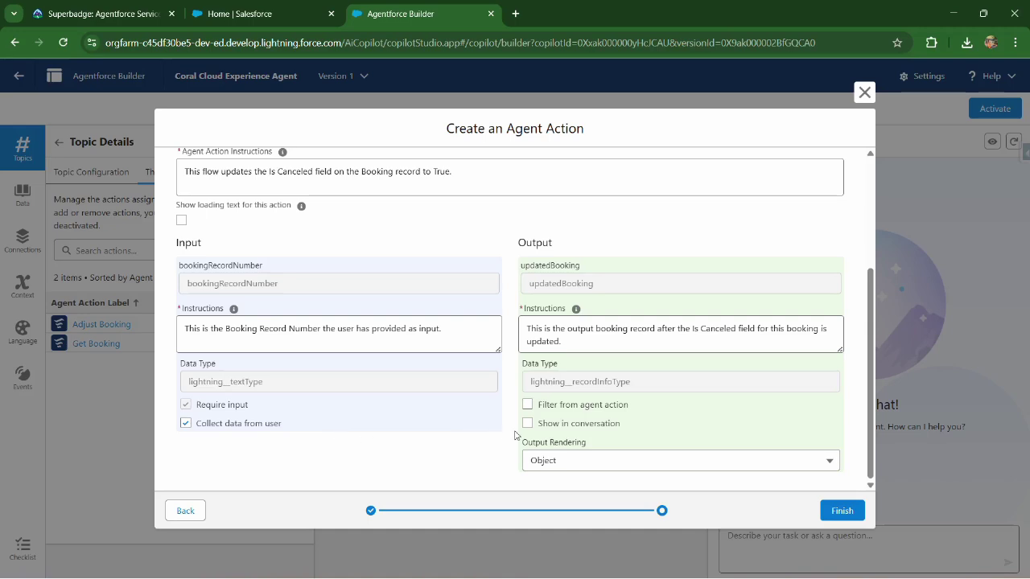
click(539, 431)
click(832, 511)
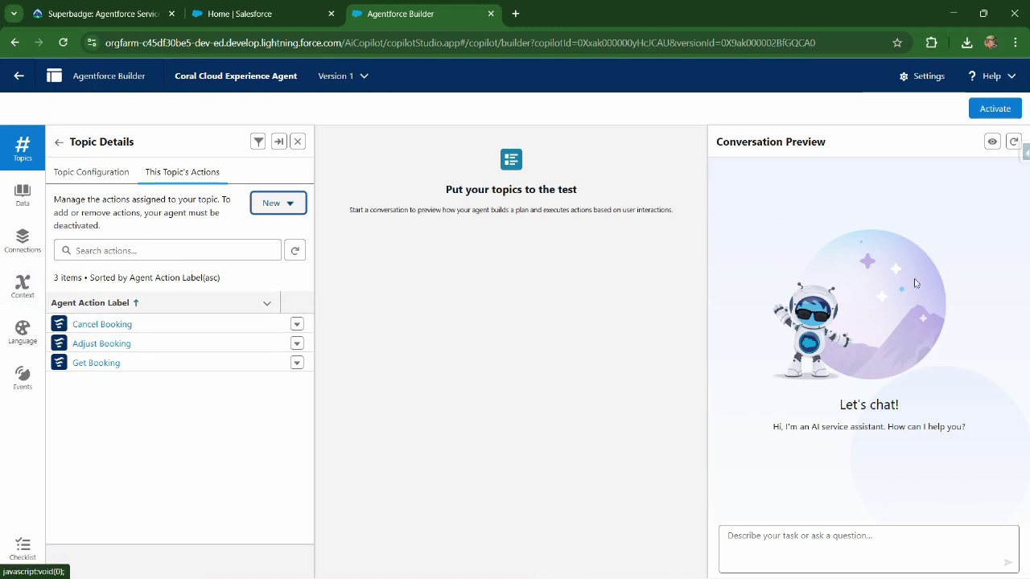
Step: Restart the Conversation Preview session and send 'Get booking' to the agent
click(1013, 143)
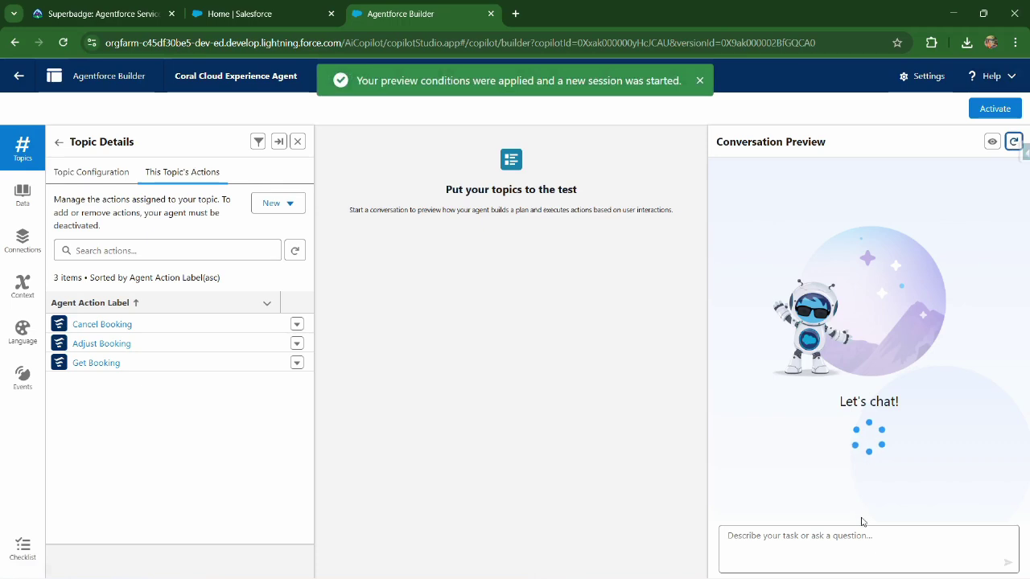
click(798, 544)
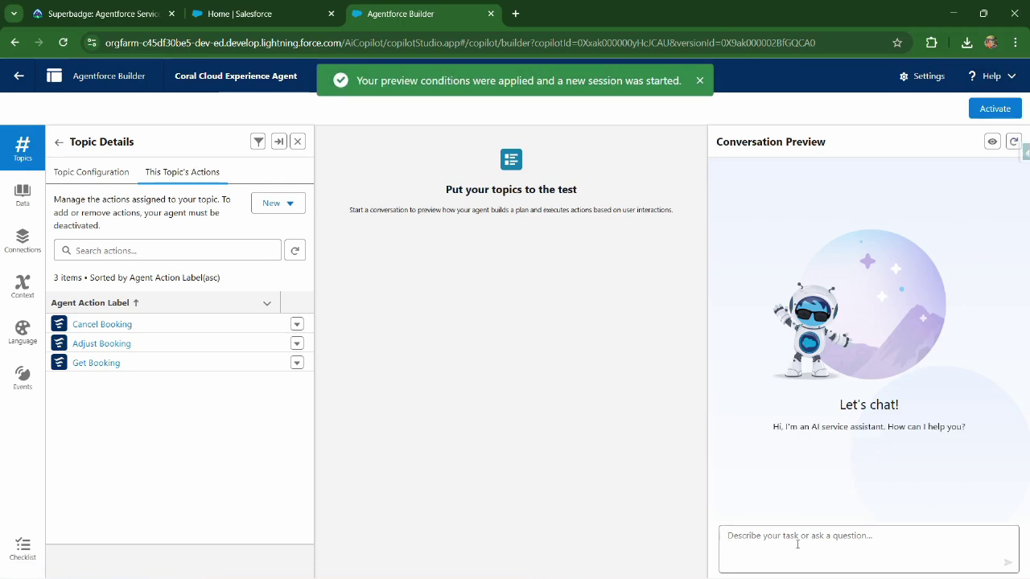
text(Get b)
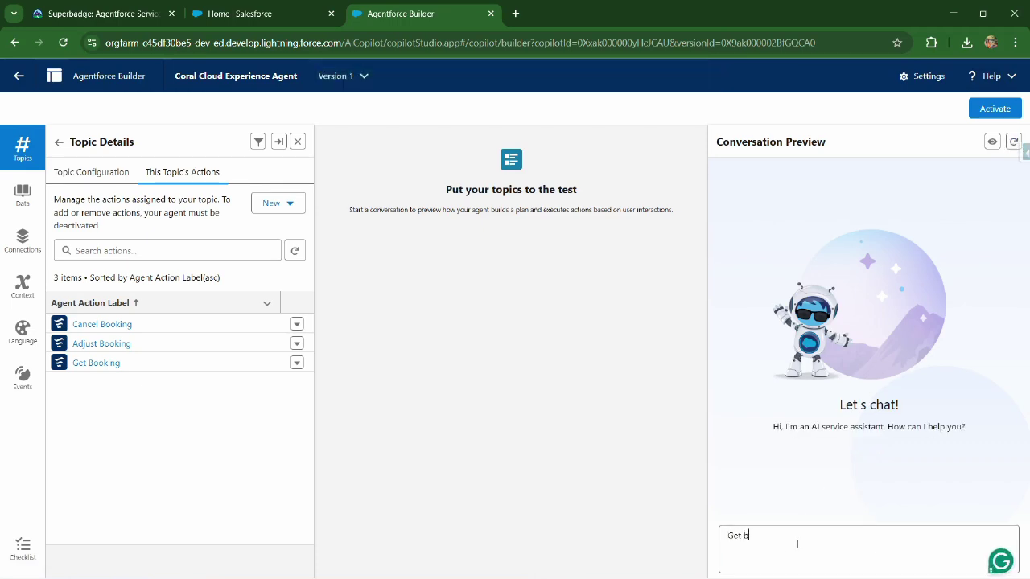
text(ooking)
key(Return)
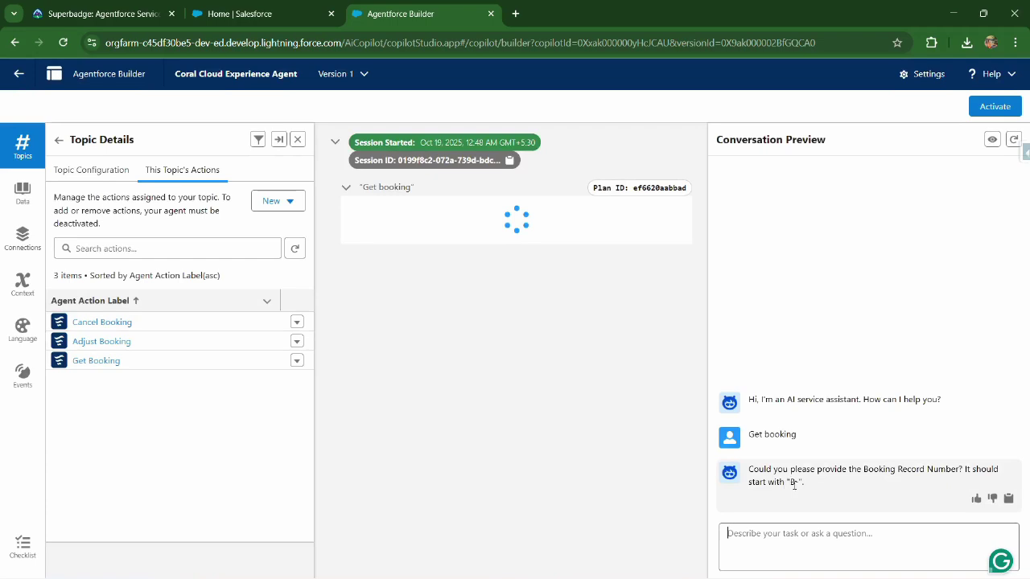
Step: View the Bookings records list on the Salesforce home tab, then return to Agentforce Builder
click(238, 14)
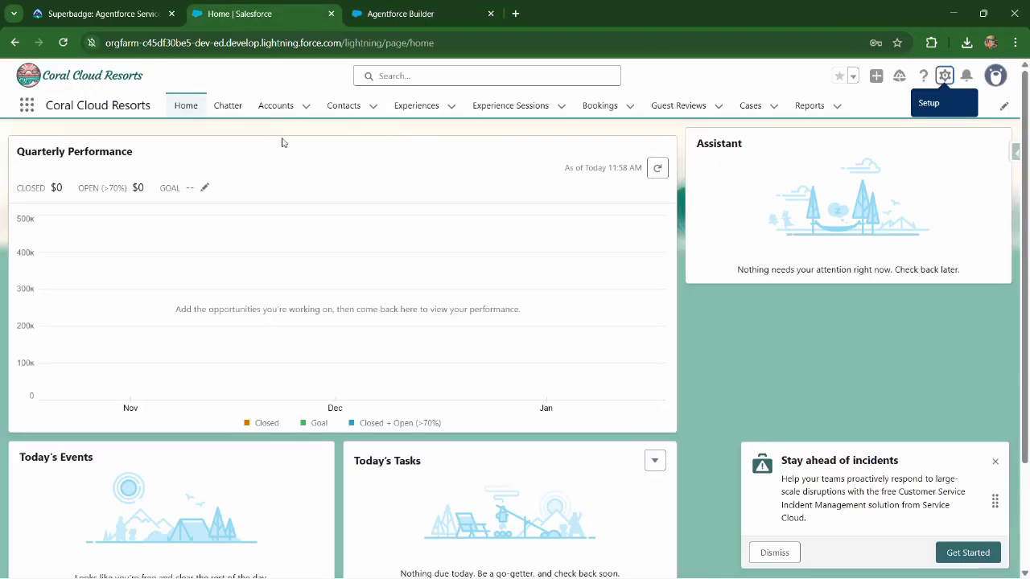
click(596, 111)
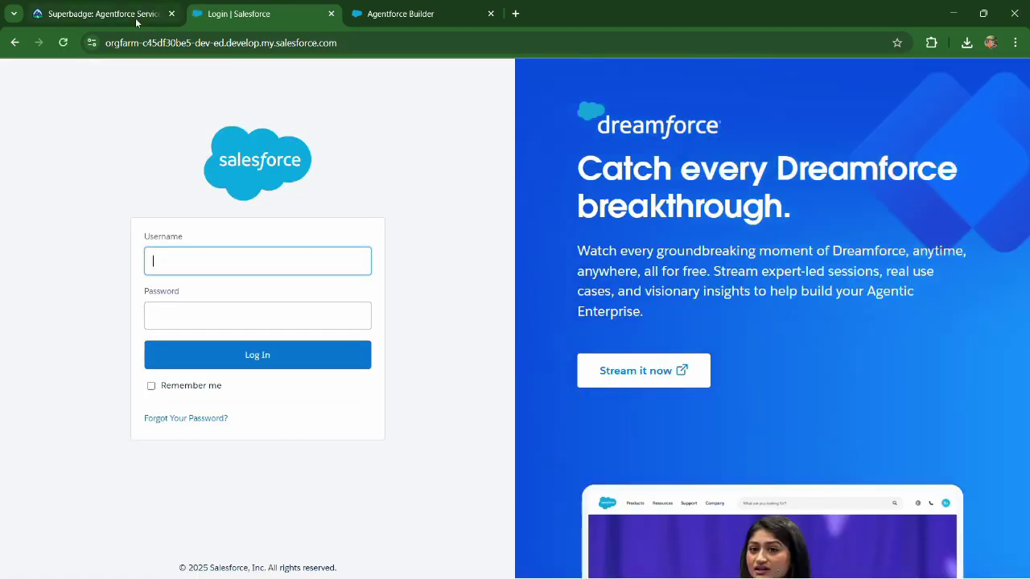
click(419, 14)
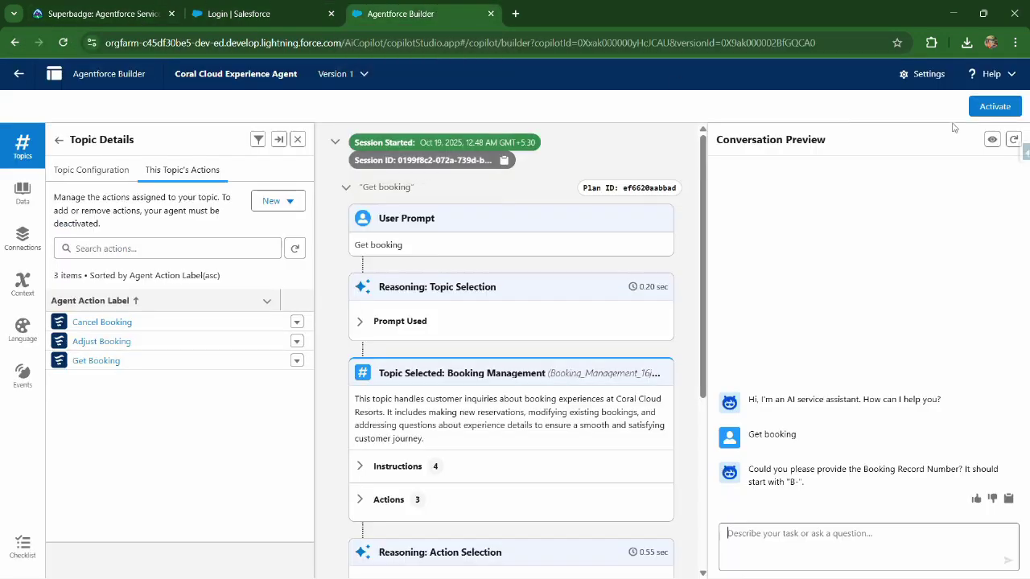
Step: Check the Salesforce Inspector user lookup, close it, and open Gmail in a new tab
click(1025, 150)
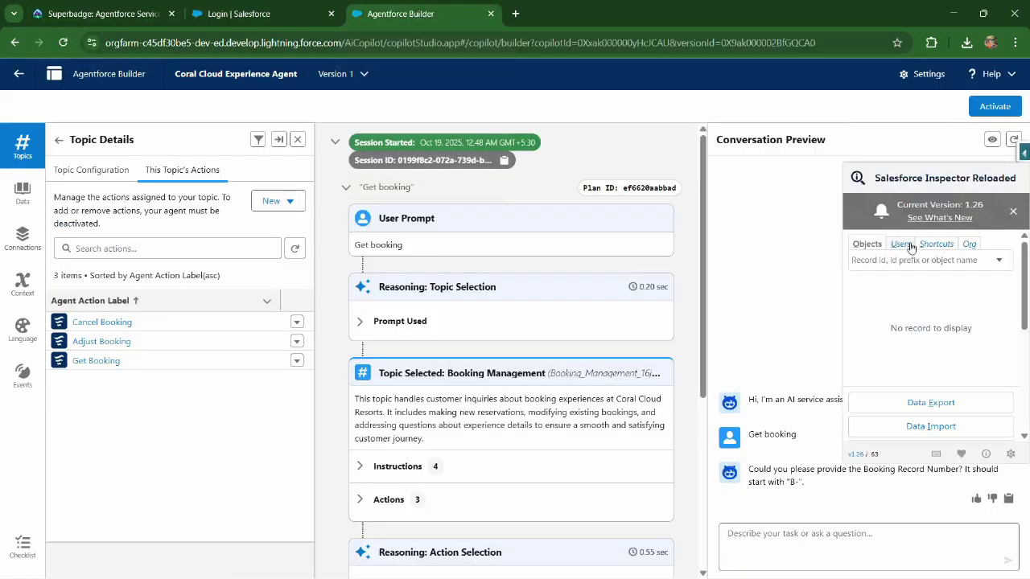
click(901, 244)
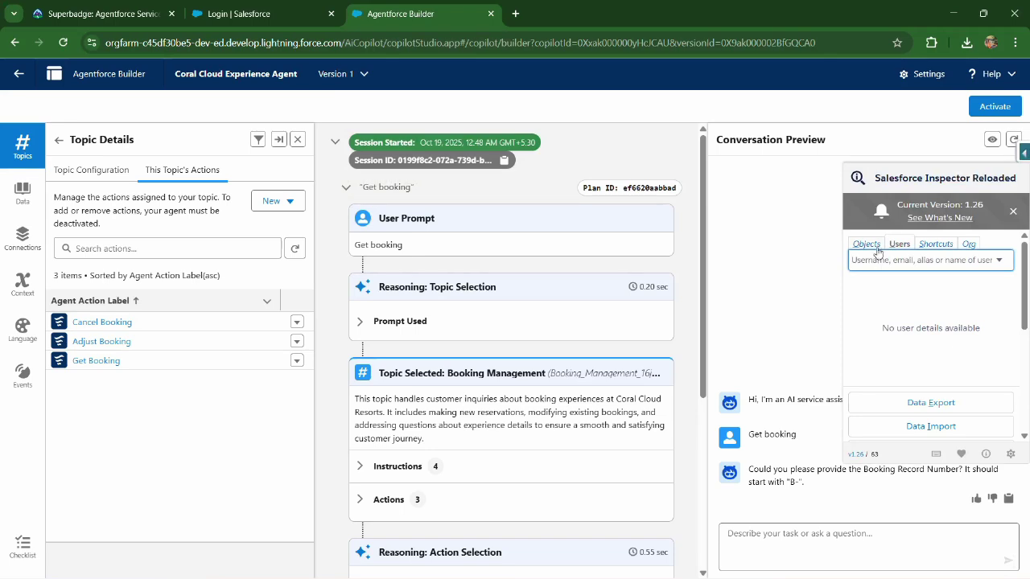
click(1025, 153)
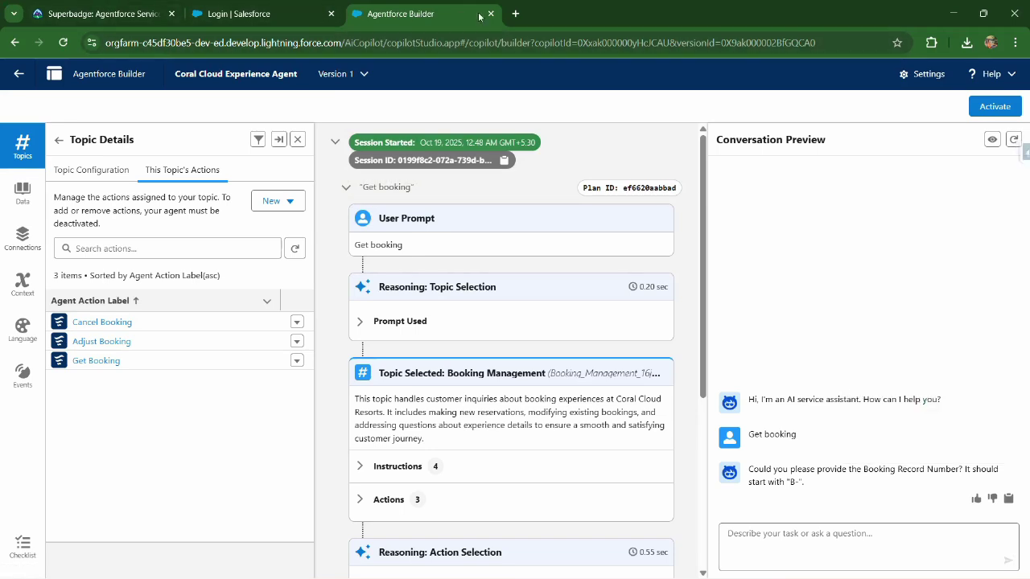
click(522, 14)
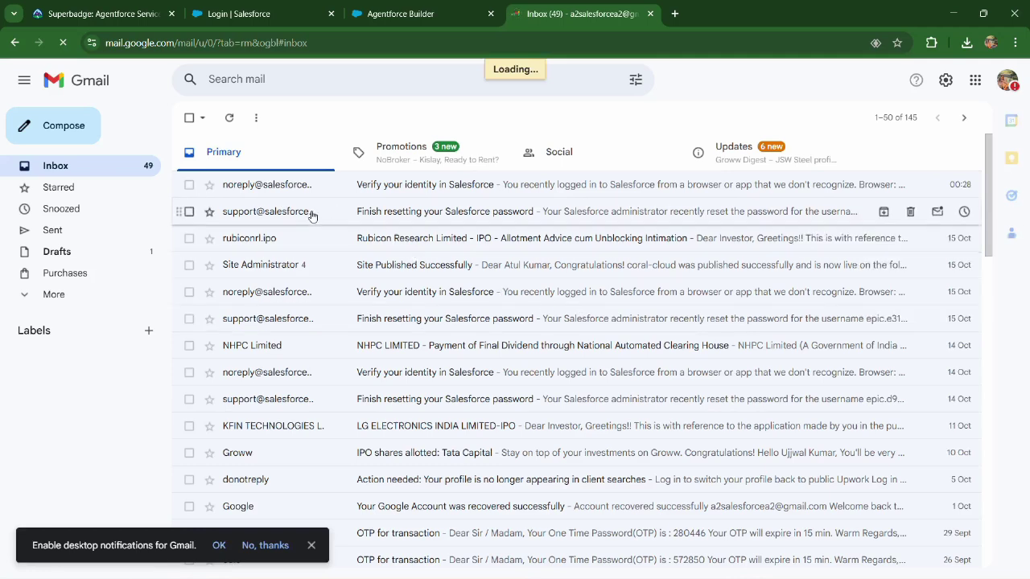
Step: Copy the username from the password-reset email and sign in to the org with it
click(312, 214)
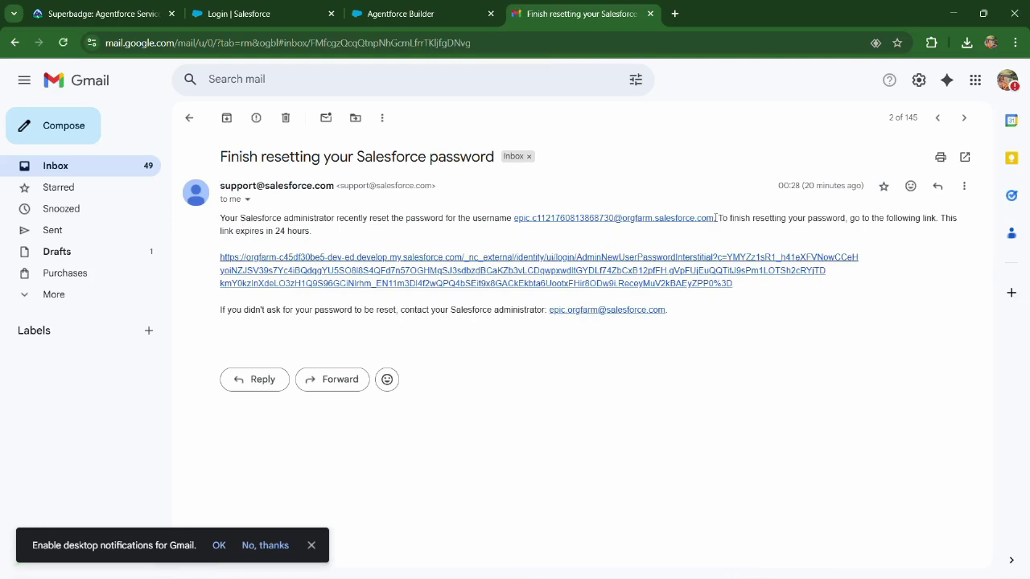
drag(715, 218, 514, 218)
key(ctrl+c)
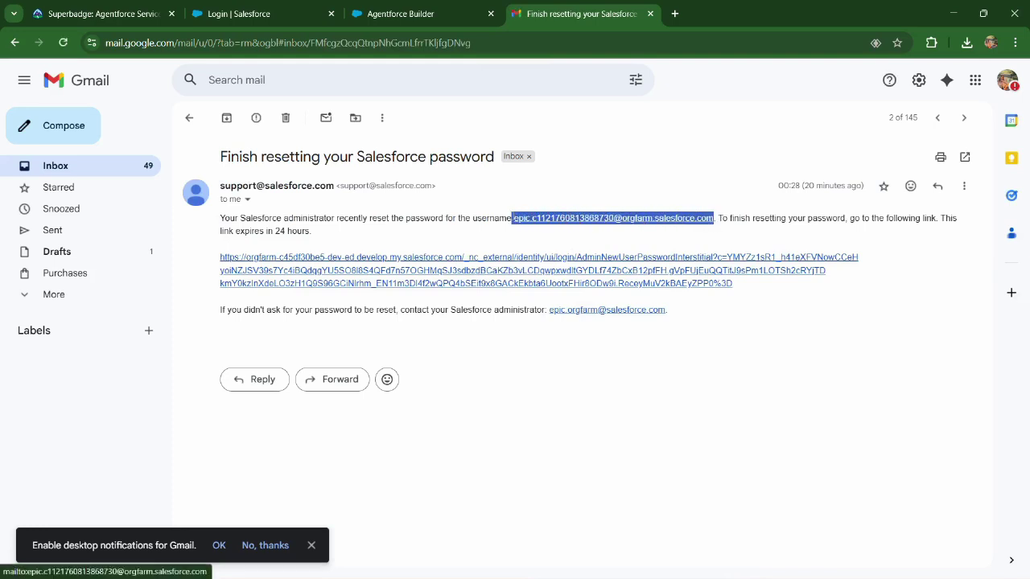
click(241, 14)
key(ctrl+v)
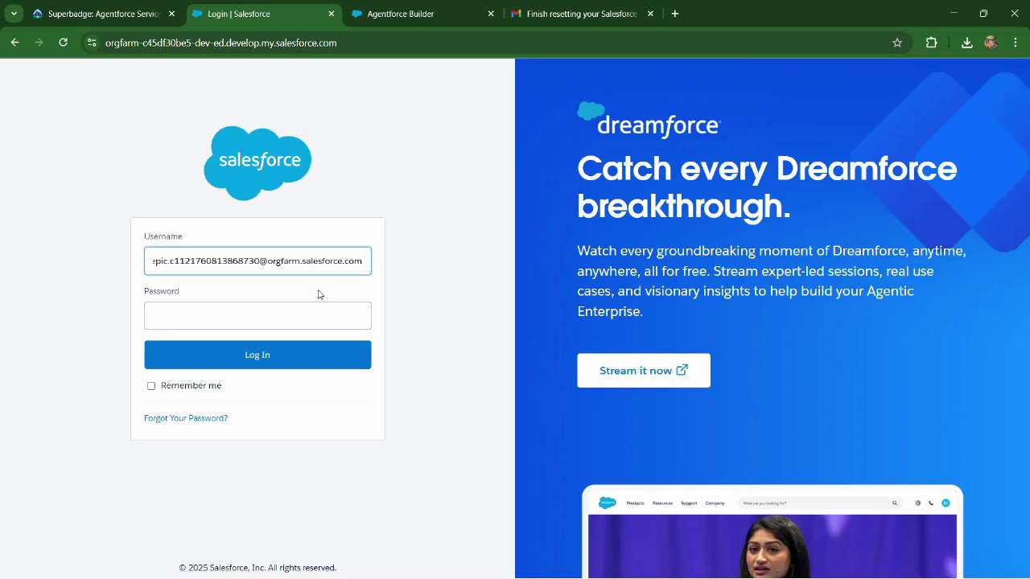
click(276, 316)
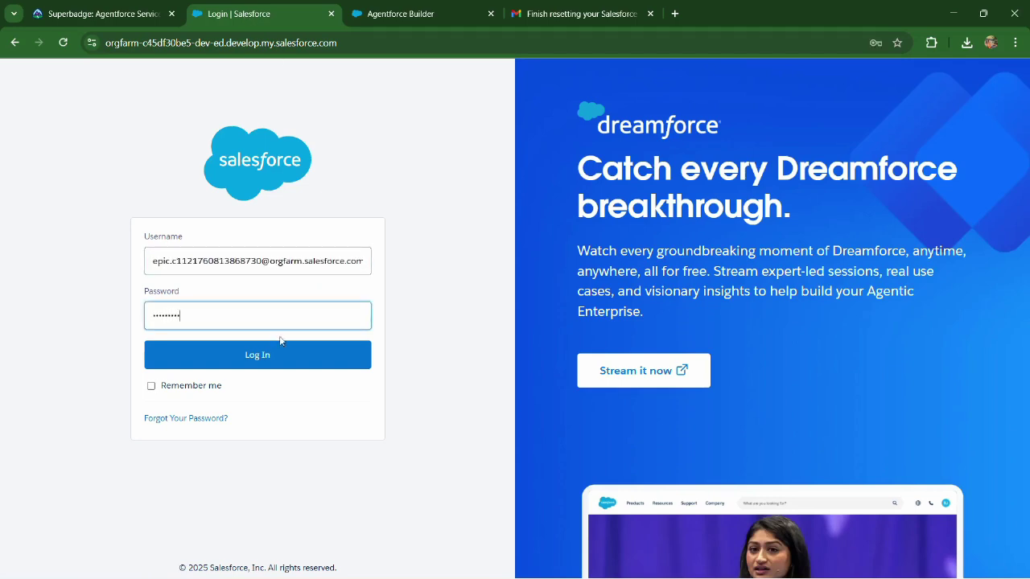
click(278, 351)
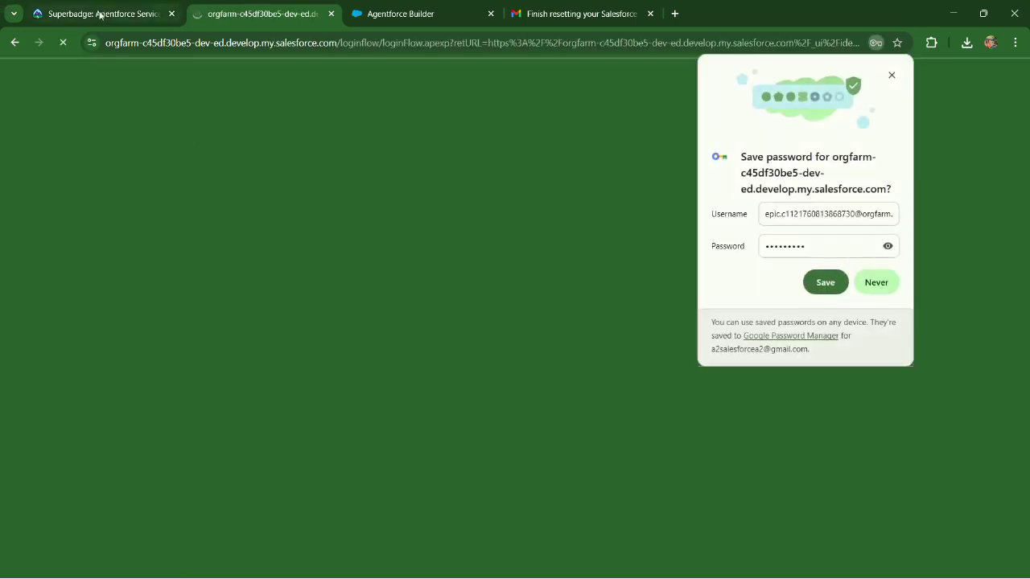
Step: Launch the superbadge hands-on org, acknowledge the reminder, and skip phone registration
click(100, 14)
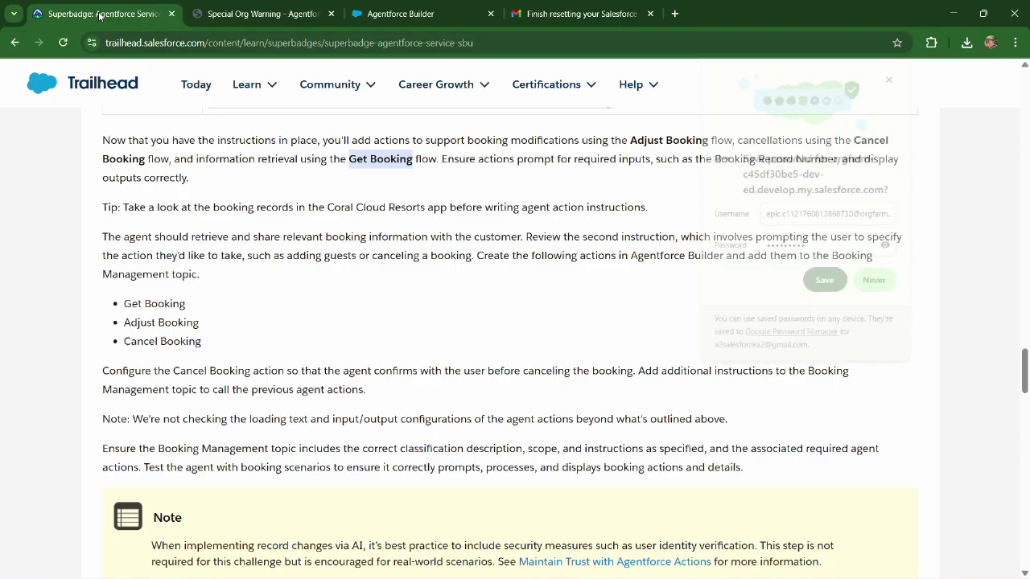
scroll(596, 281, down, 3)
scroll(614, 308, down, 5)
scroll(624, 313, down, 10)
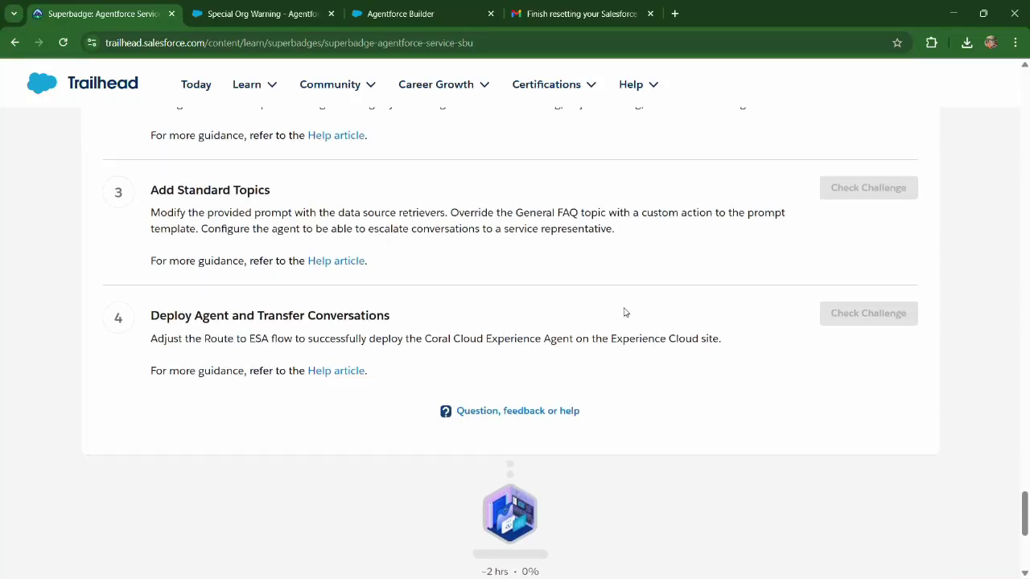
scroll(624, 312, up, 3)
scroll(821, 281, up, 1)
scroll(874, 354, up, 2)
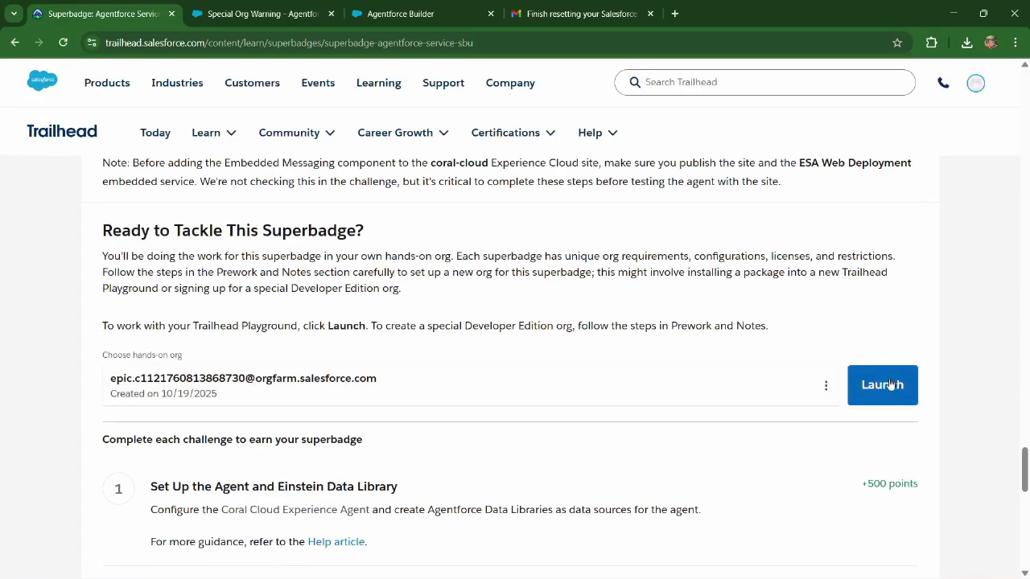
click(264, 6)
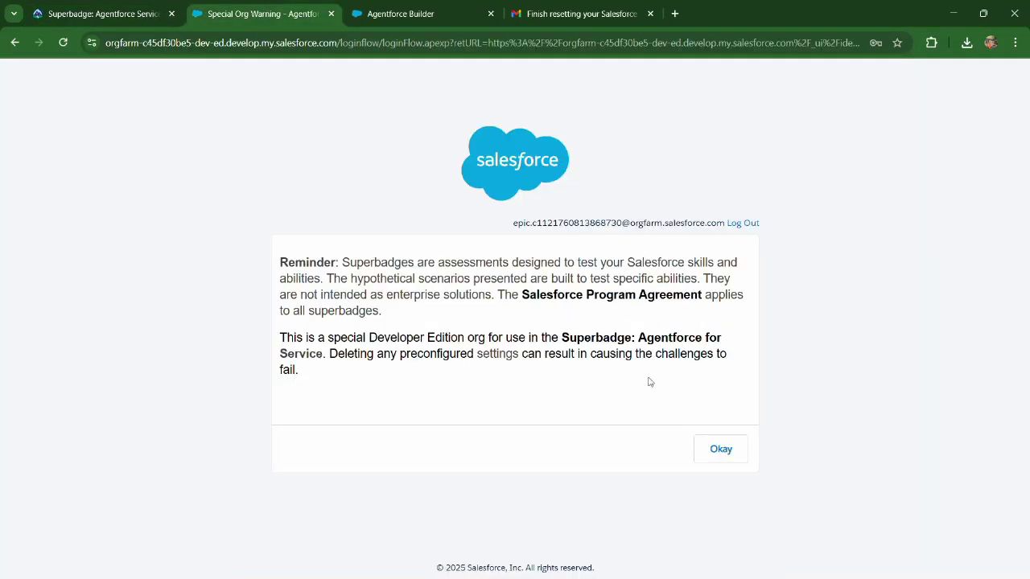
click(717, 449)
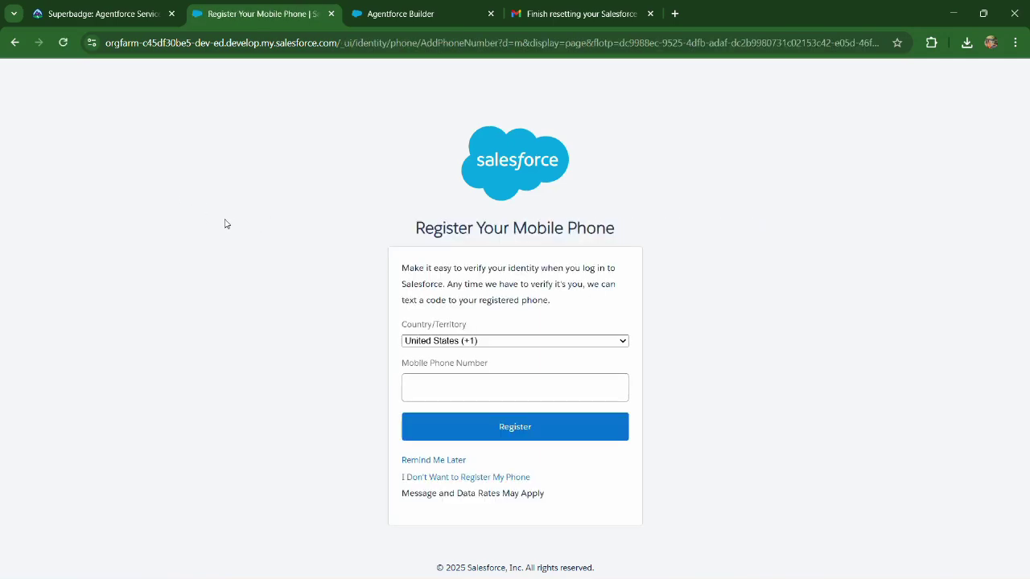
click(469, 478)
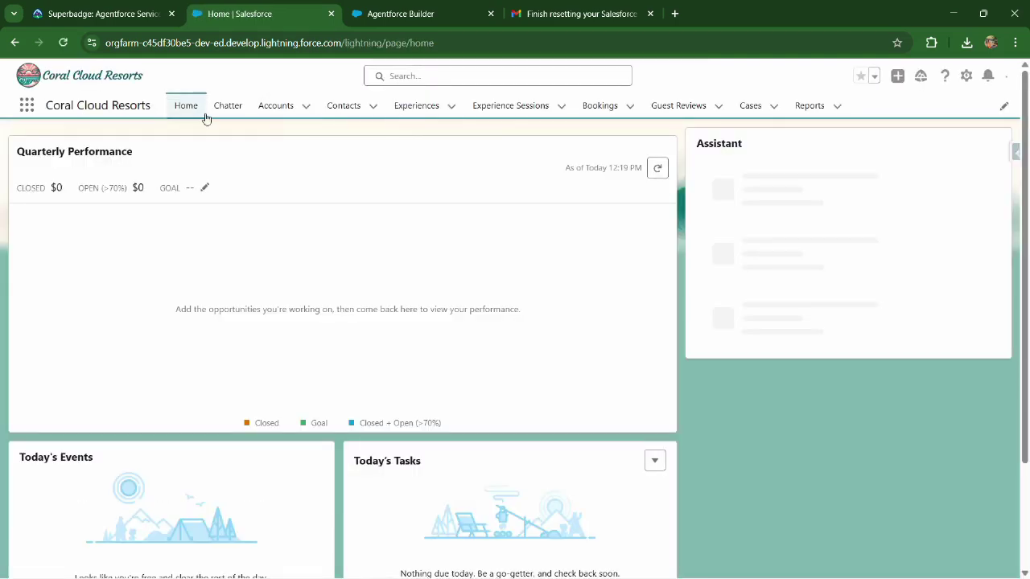
Step: Switch Bookings to the All list view and copy booking number B-00000327
click(599, 107)
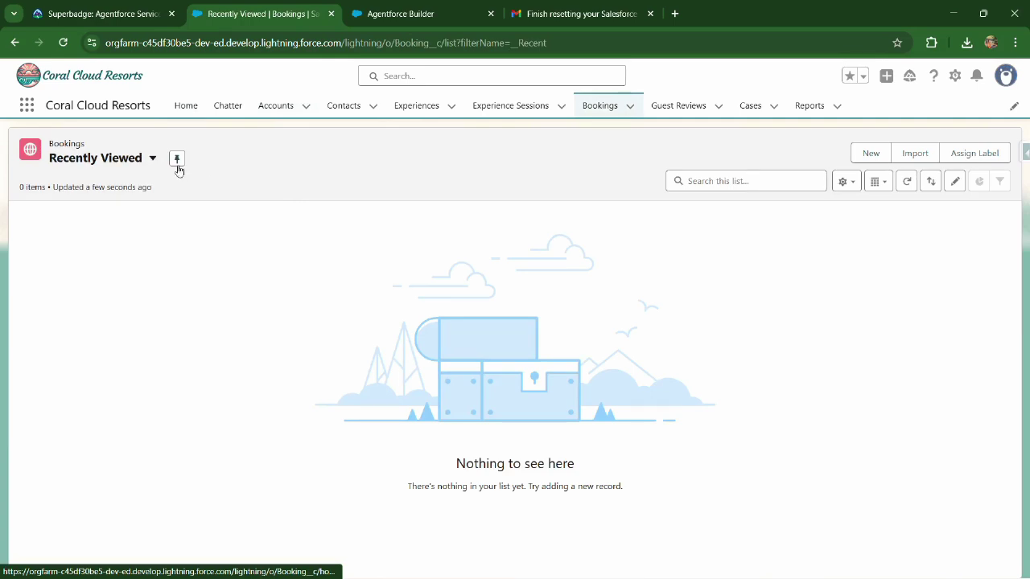
click(149, 158)
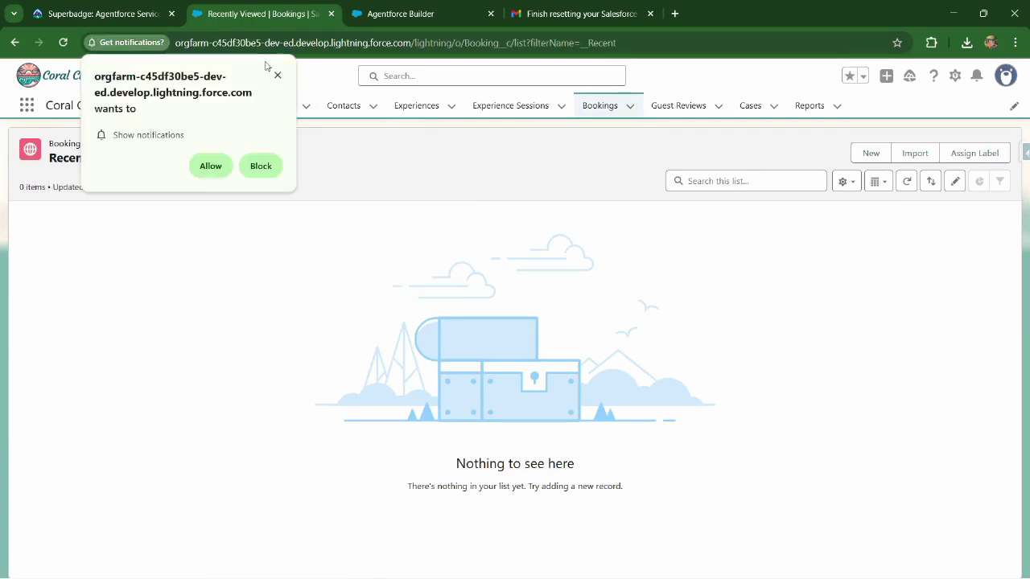
click(277, 75)
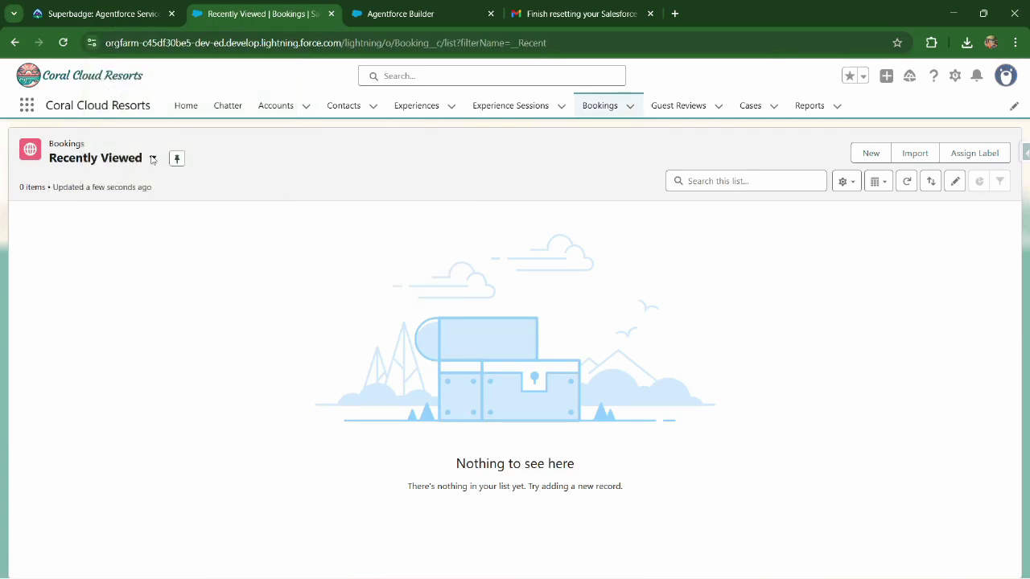
click(152, 158)
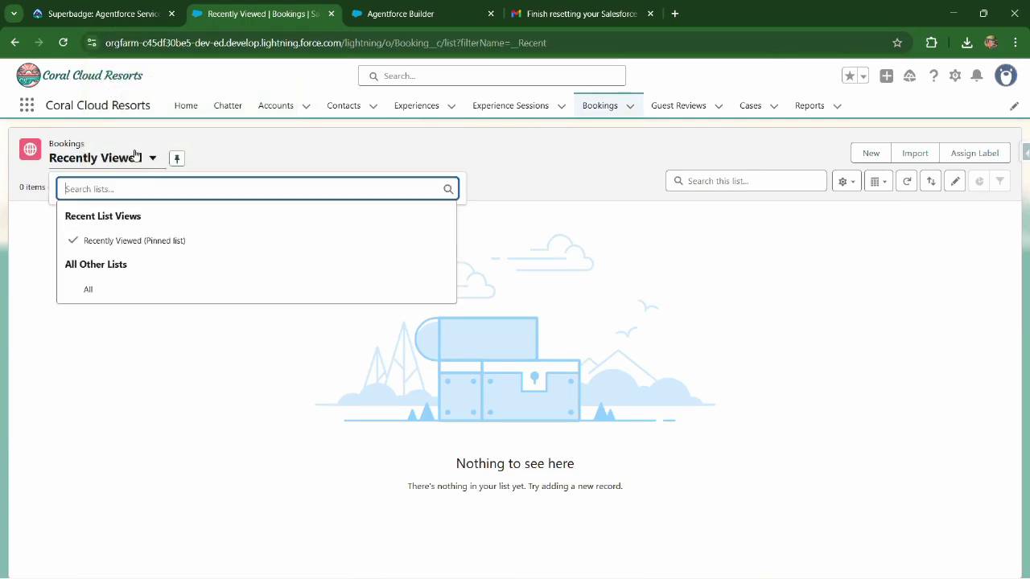
click(106, 294)
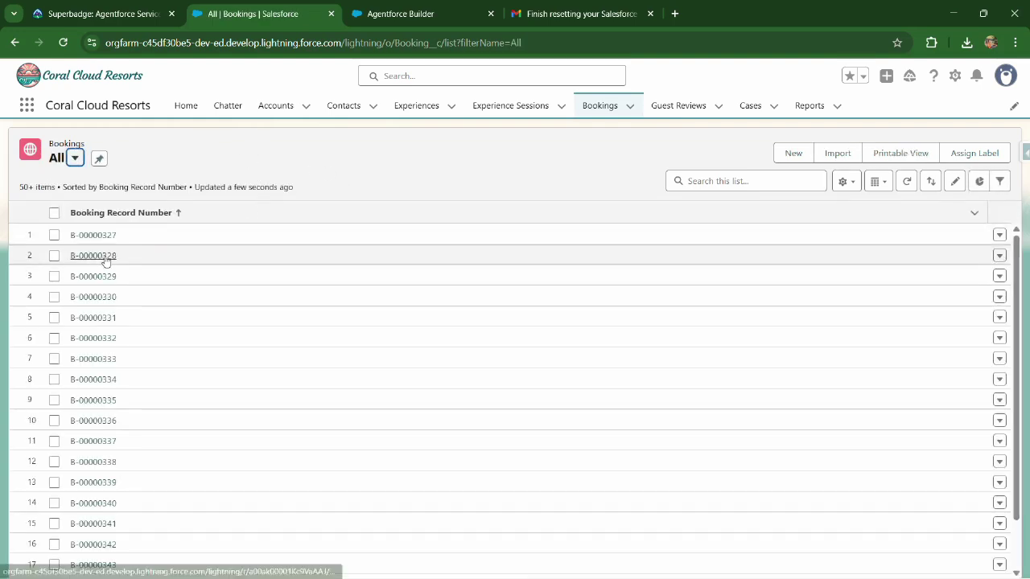
drag(85, 239, 64, 238)
key(ctrl+c)
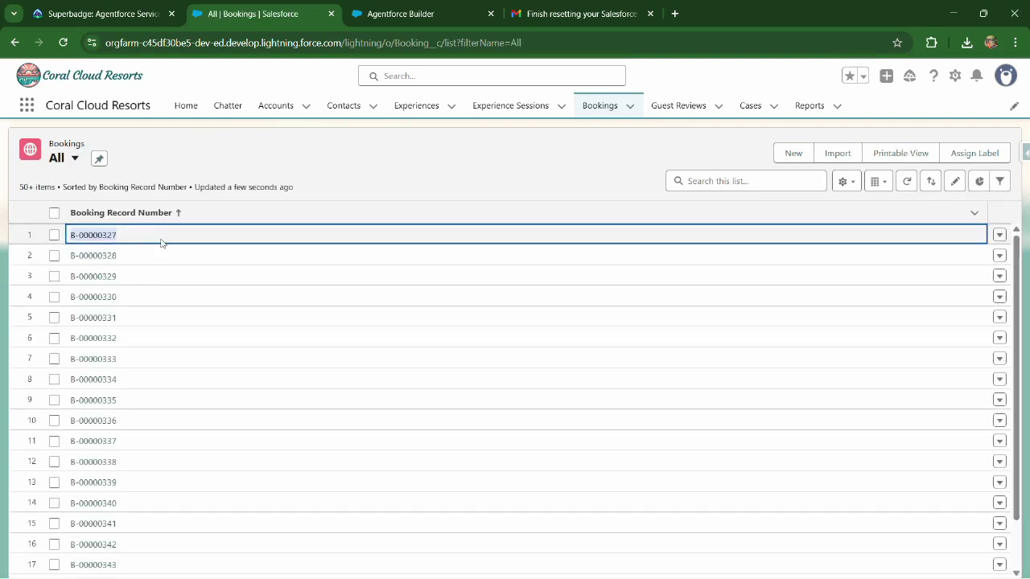
click(427, 19)
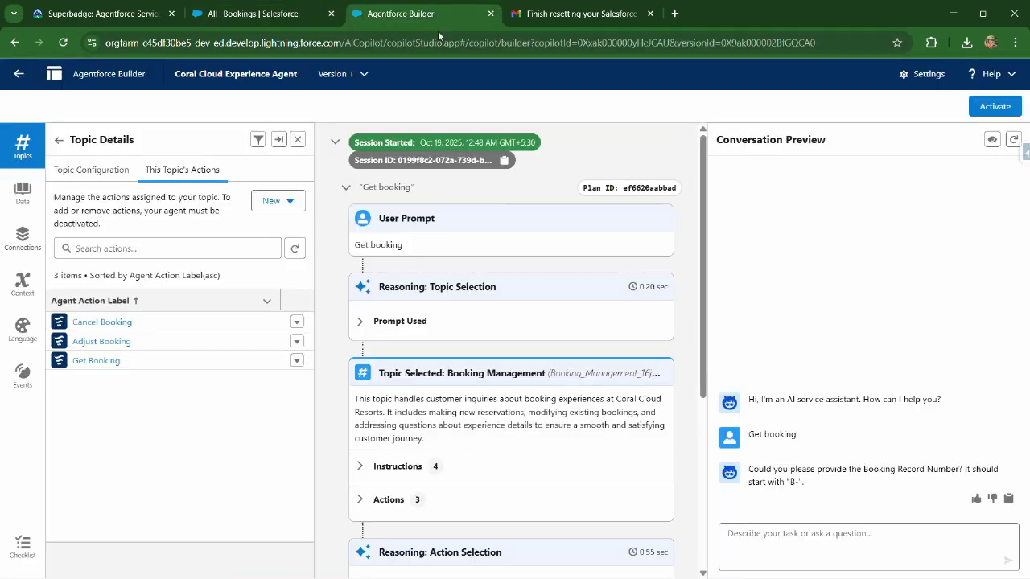
Step: Send the pasted booking number to the preview agent and reload Agentforce Builder
click(814, 548)
key(ctrl+v)
key(Return)
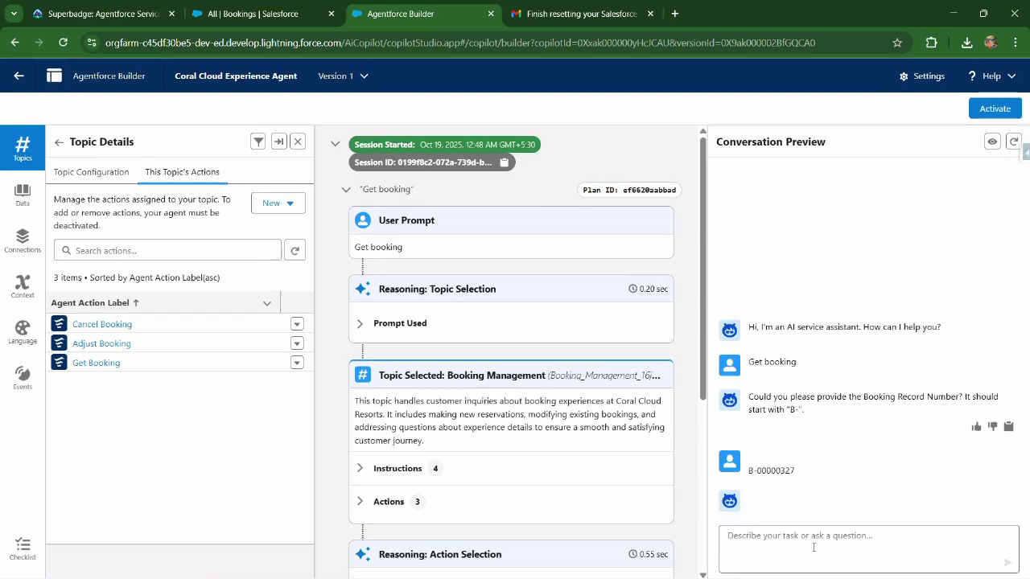
click(573, 128)
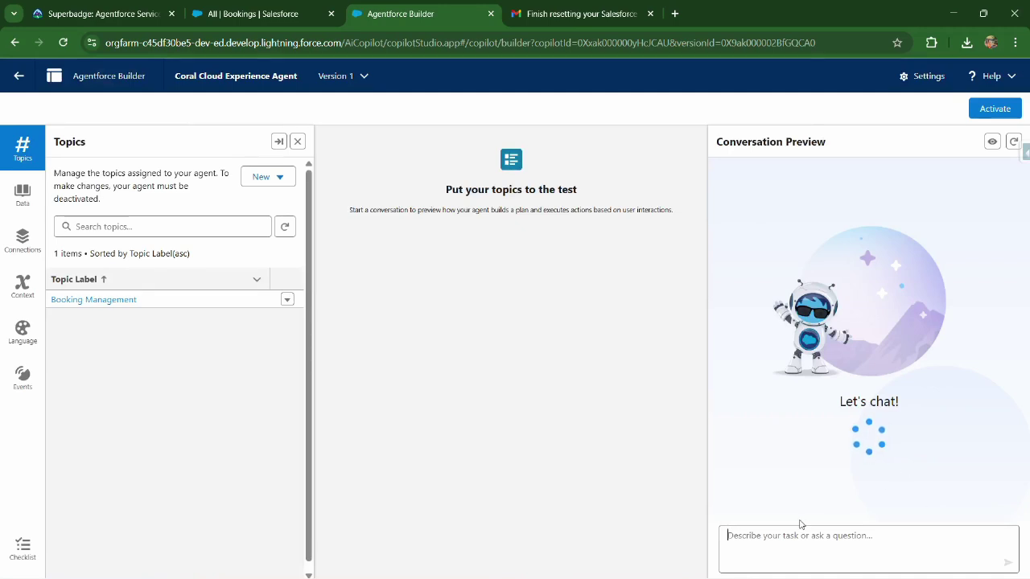
Step: Show the Booking Management topic's actions and draft a 'Get Appointment' preview message
click(120, 299)
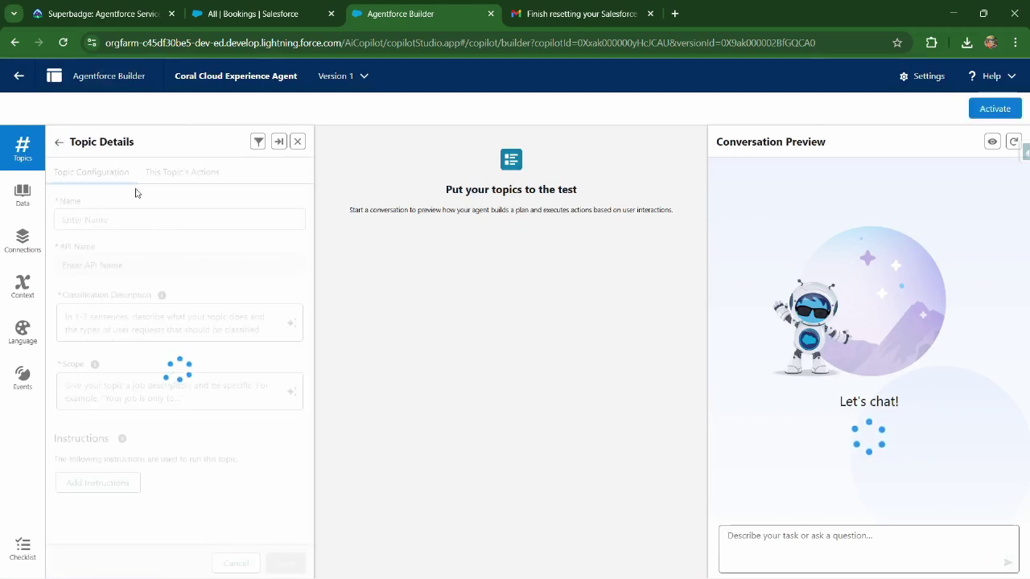
click(175, 177)
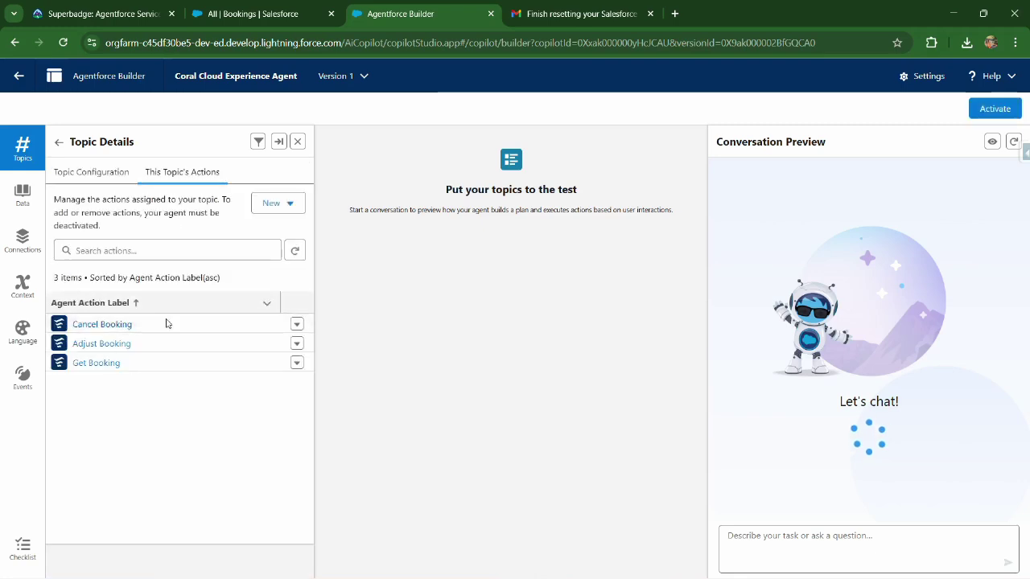
click(808, 538)
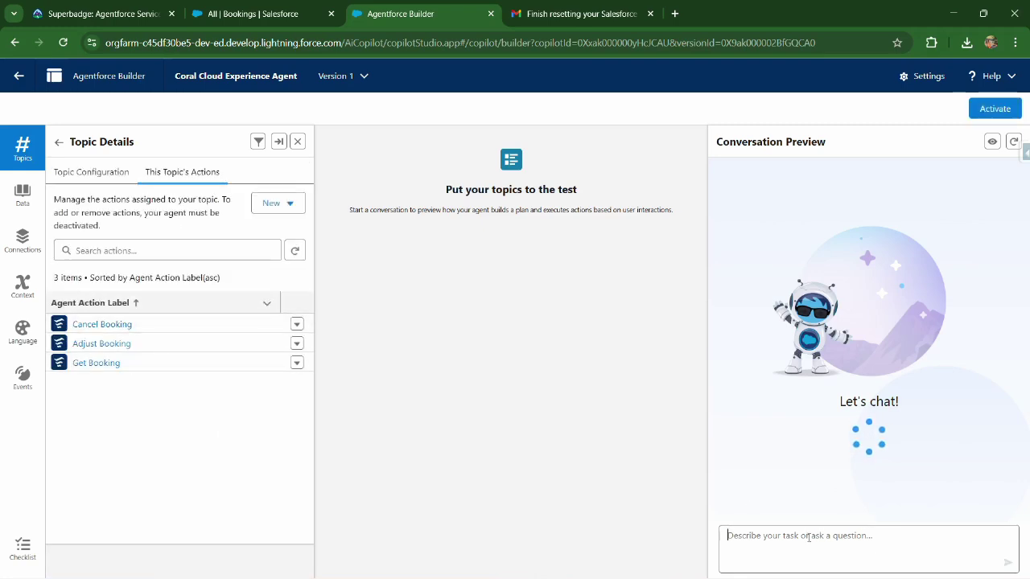
text(Get App)
text(ointment)
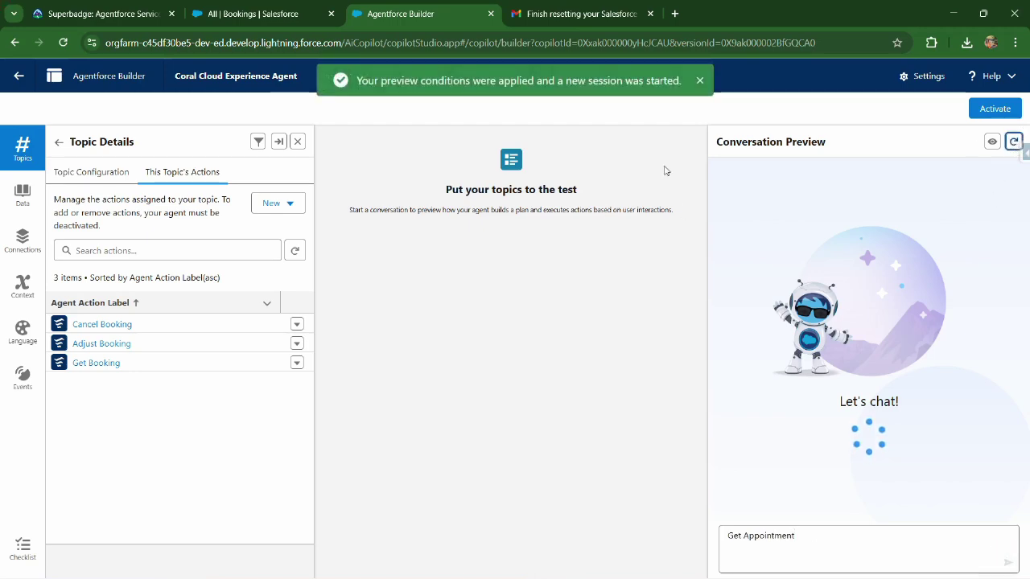
Step: Send 'Get Appointment' and booking B-00000327 to get its details from the agent
click(812, 538)
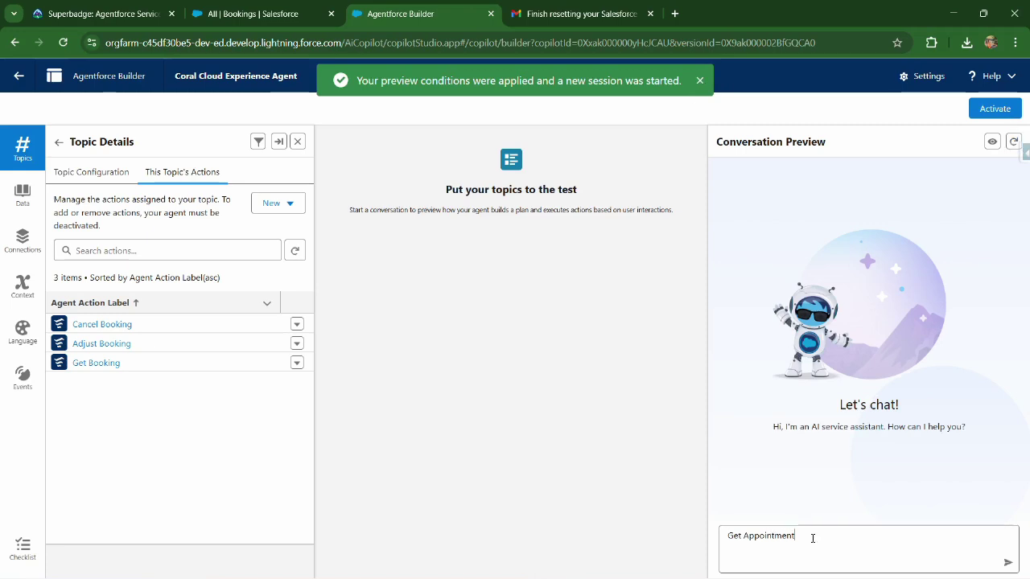
key(Return)
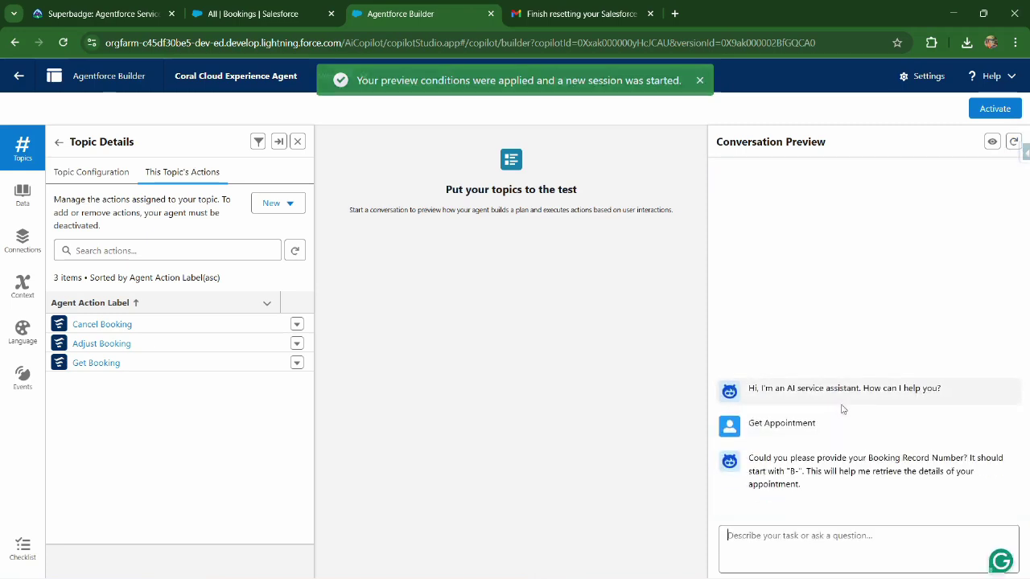
text(B-00000327)
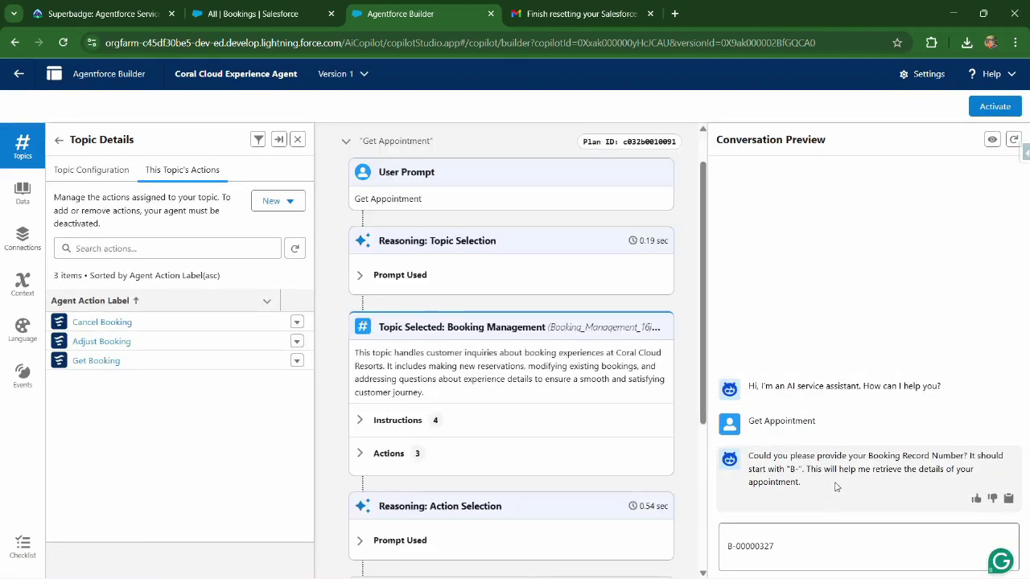
key(Return)
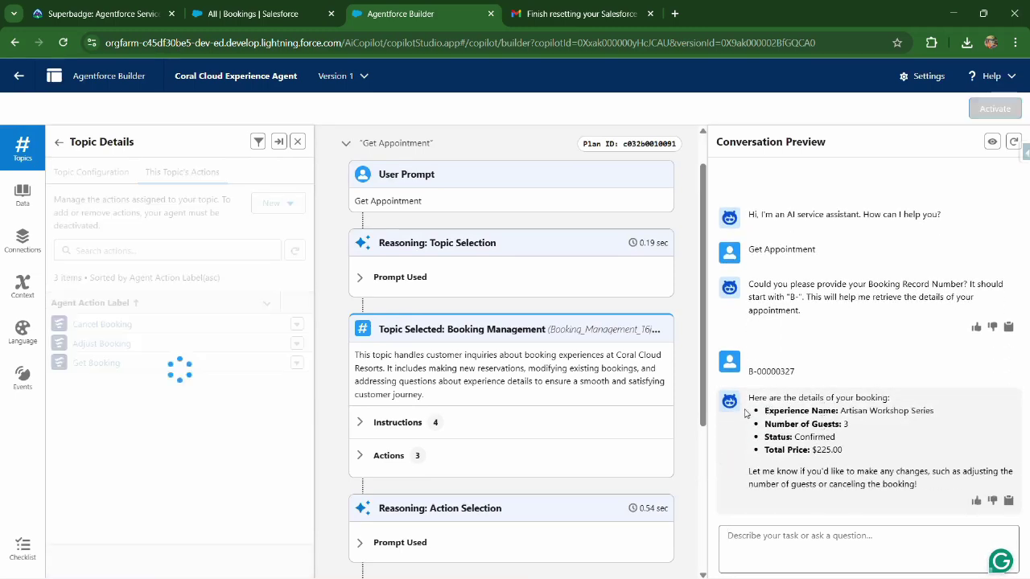
drag(749, 398, 848, 546)
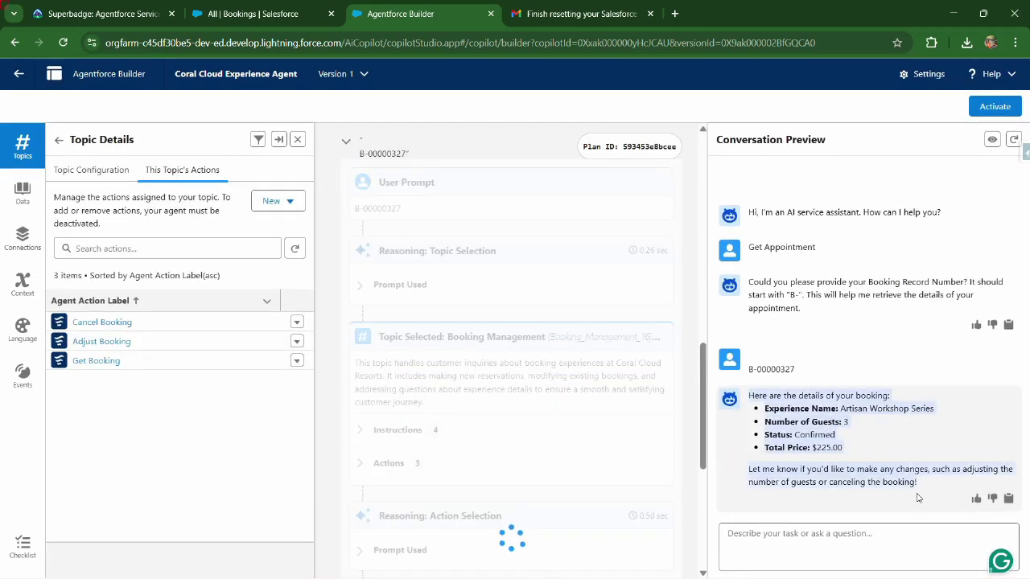
Step: Ask the preview agent to 'Cancel booking'
click(848, 547)
text(Cancel)
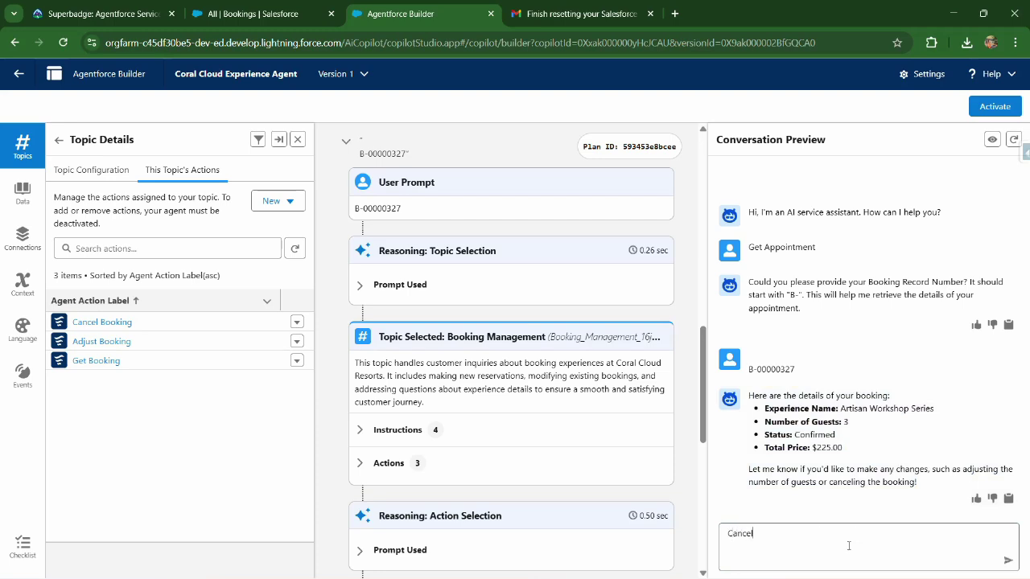
text( bookin)
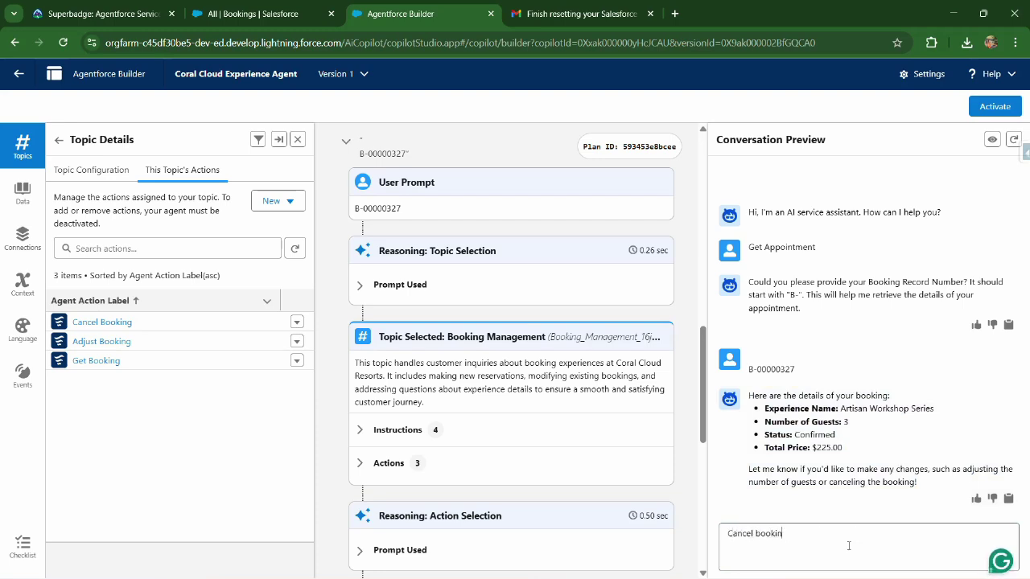
text(g)
key(Return)
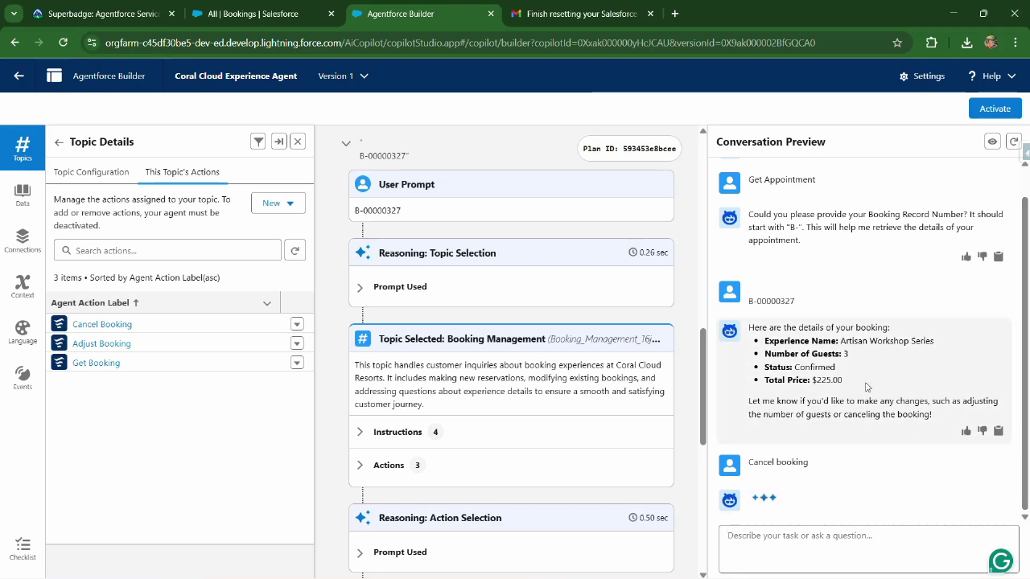
Step: Run Check Challenge on the Create the Booking Management Topic challenge in Trailhead
click(117, 14)
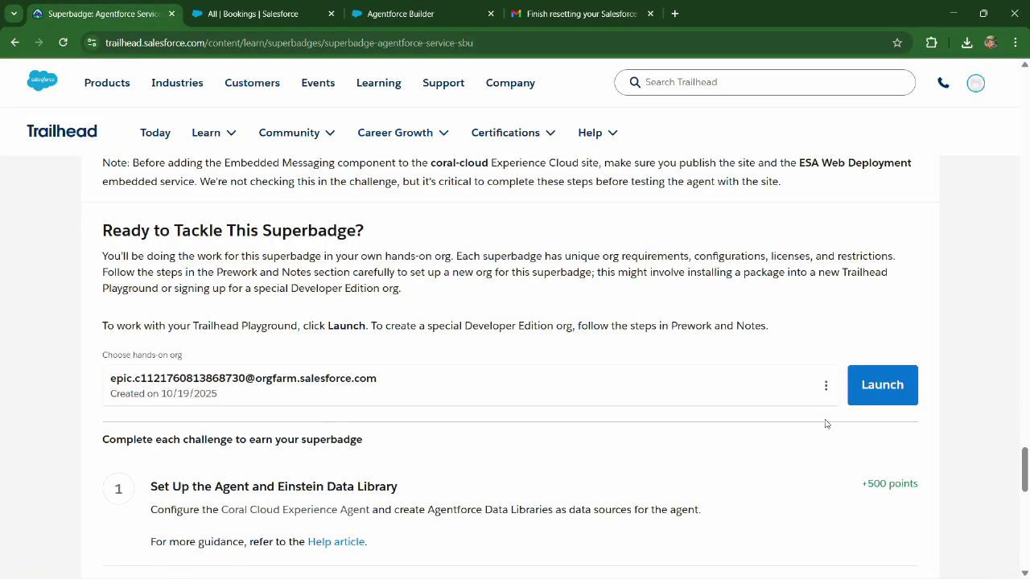
scroll(825, 423, down, 3)
click(864, 351)
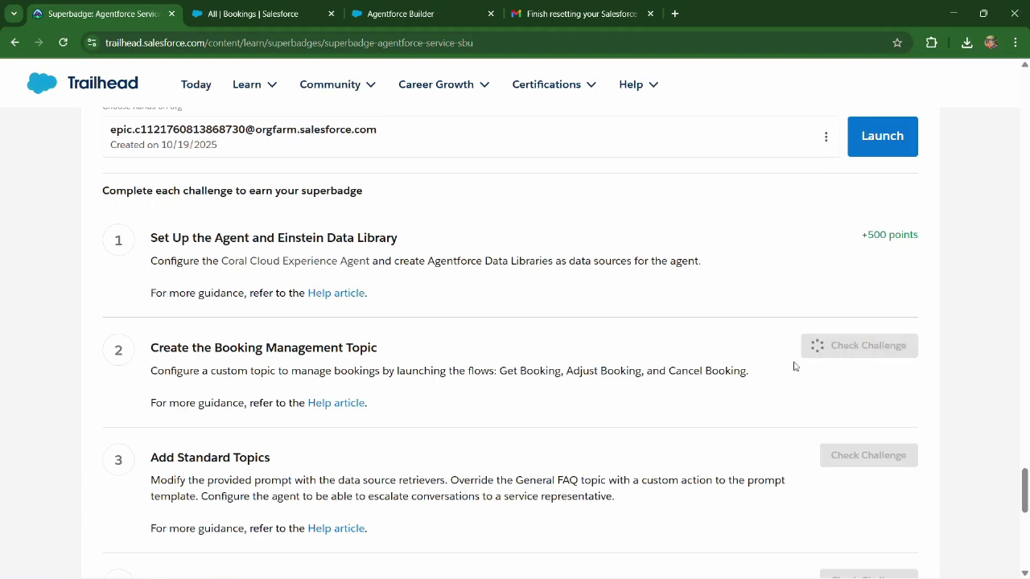